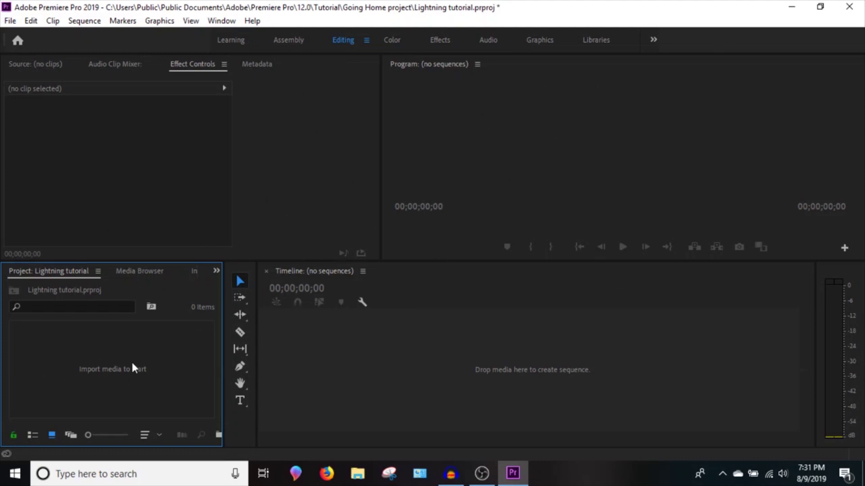
Step: Import take 1.mpeg from the Lightning tutorial folder and create a sequence from it
{"action": "double_click", "coordinate": [155, 363]}
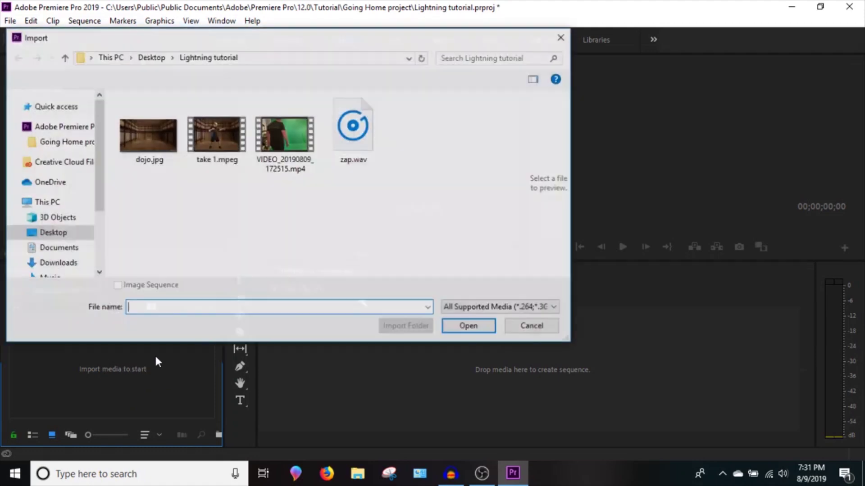
{"action": "left_click", "coordinate": [570, 37]}
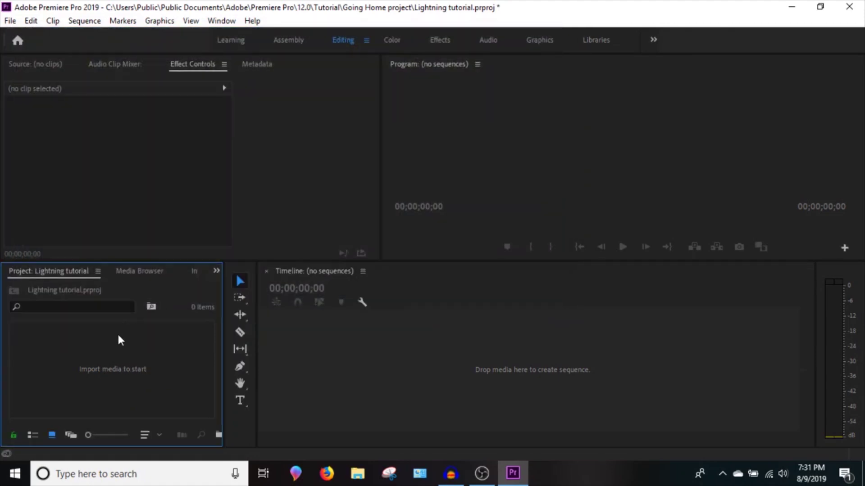
{"action": "double_click", "coordinate": [122, 343]}
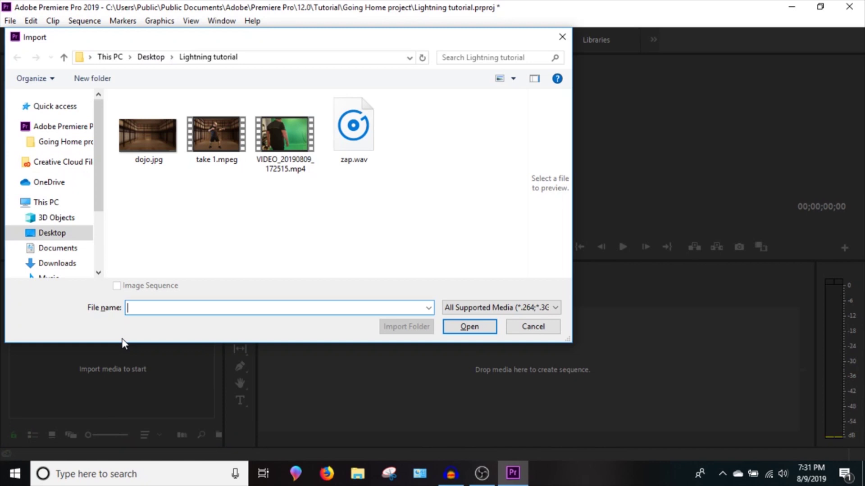
{"action": "double_click", "coordinate": [211, 134]}
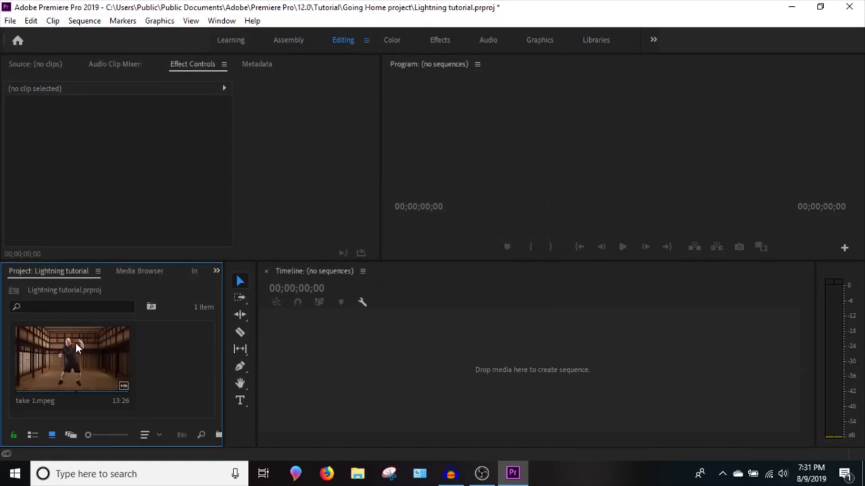
{"action": "left_click_drag", "start_coordinate": [76, 342], "coordinate": [288, 346]}
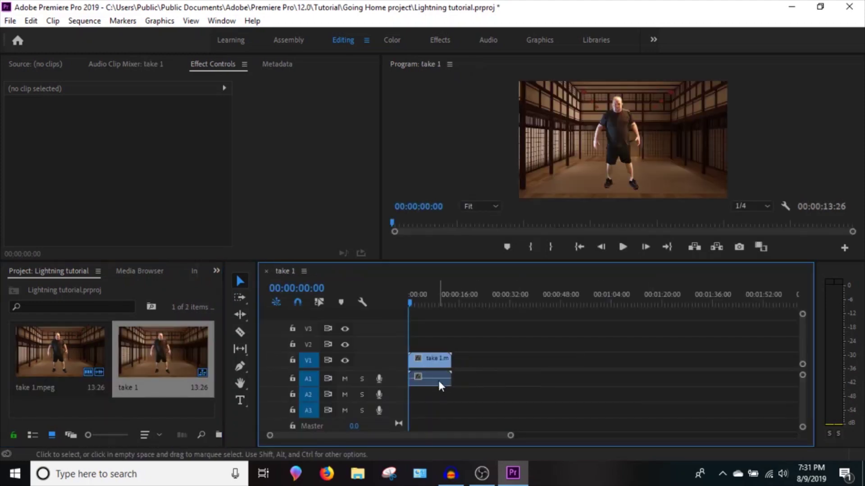
Step: Delete the take 1.mpeg audio from track A1 and enlarge the program preview
{"action": "left_click", "coordinate": [440, 380]}
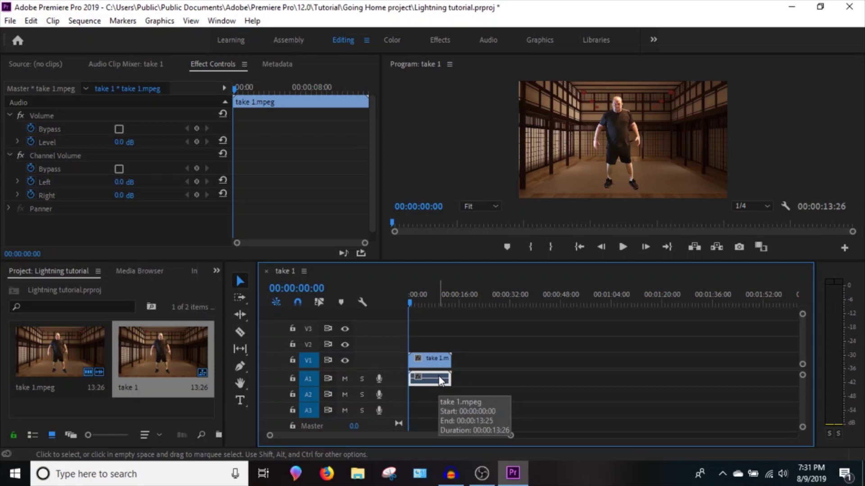
{"action": "key", "text": "Delete"}
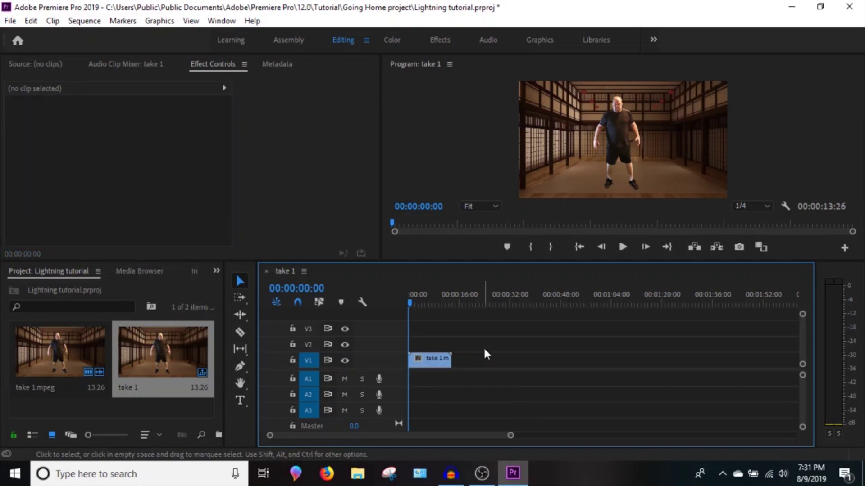
{"action": "left_click_drag", "start_coordinate": [510, 436], "coordinate": [439, 437]}
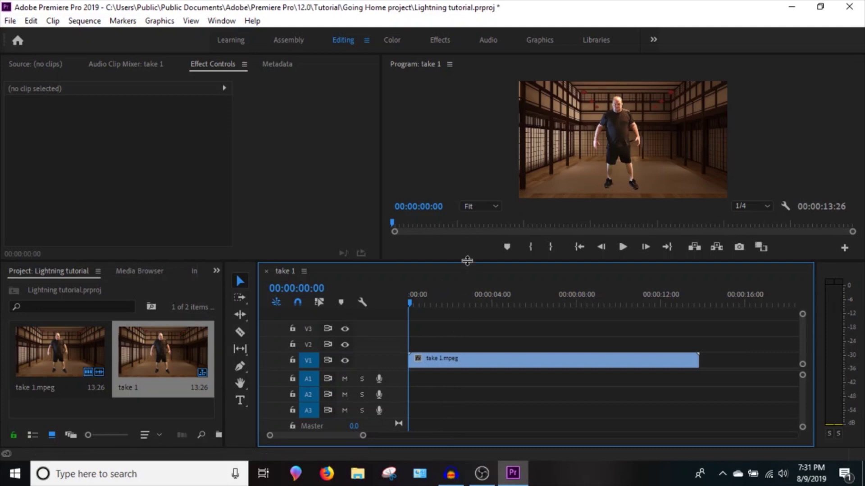
{"action": "left_click_drag", "start_coordinate": [467, 260], "coordinate": [462, 340]}
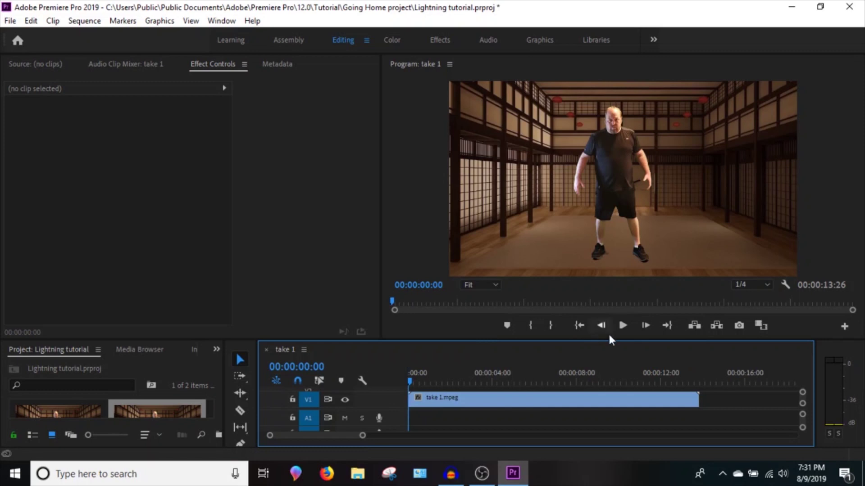
Step: Play into the footage and place the playhead at 00:00:01:24, where the arm reaches out toward the floor
{"action": "left_click", "coordinate": [625, 325]}
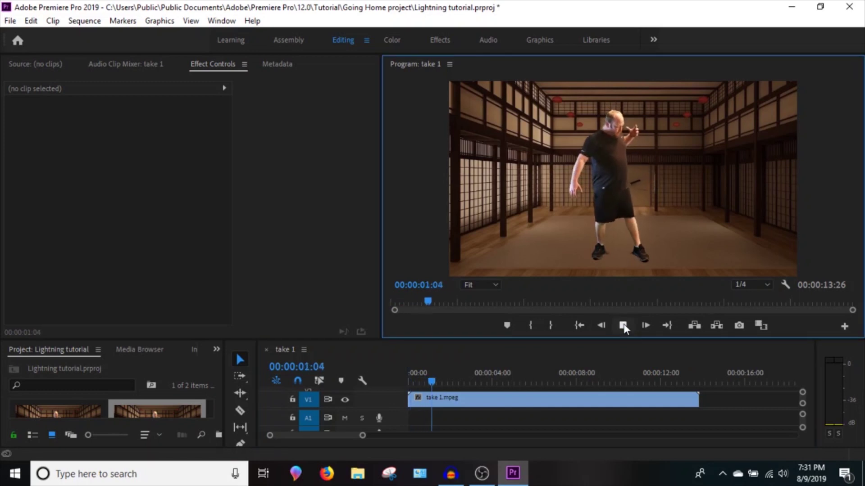
{"action": "left_click", "coordinate": [623, 326]}
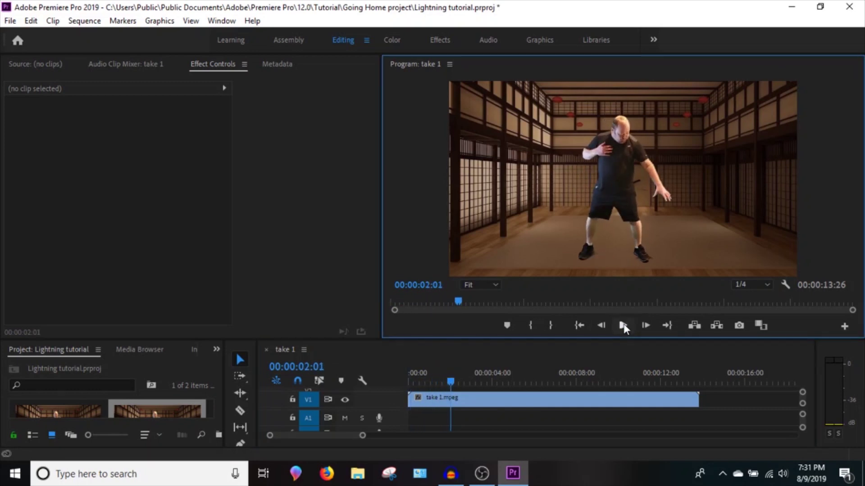
{"action": "key", "text": "Left"}
{"action": "key", "text": "Left"}
{"action": "key", "text": "Left"}
{"action": "key", "text": "Left"}
{"action": "key", "text": "Left"}
{"action": "key", "text": "Left"}
{"action": "key", "text": "Left"}
{"action": "key", "text": "Left"}
{"action": "key", "text": "Left"}
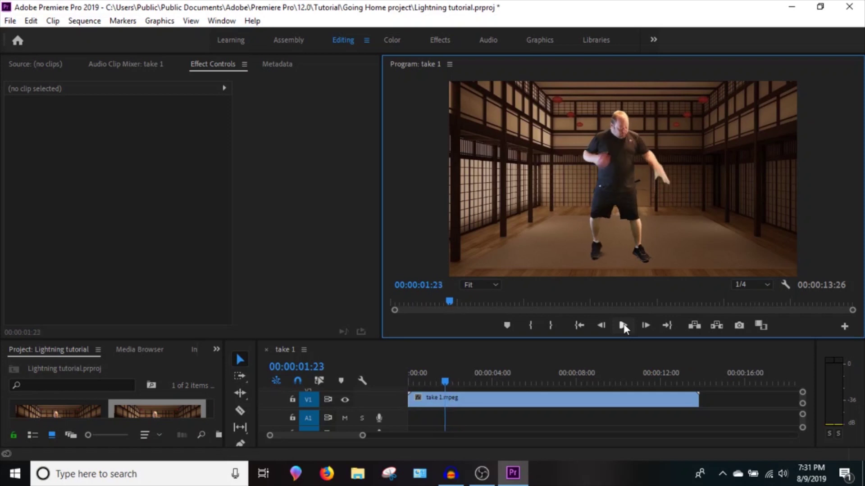
{"action": "left_click", "coordinate": [624, 327]}
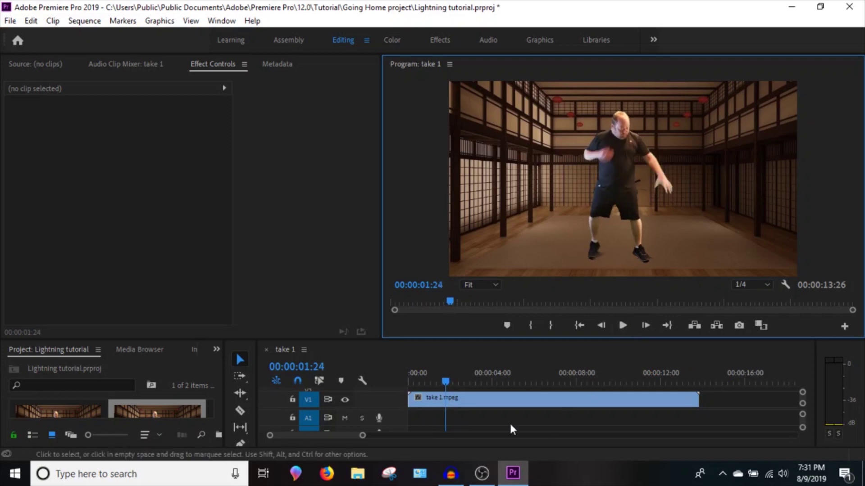
Step: Split the take 1.mpeg clip on V1 at the playhead
{"action": "left_click", "coordinate": [239, 409]}
{"action": "left_click", "coordinate": [446, 399]}
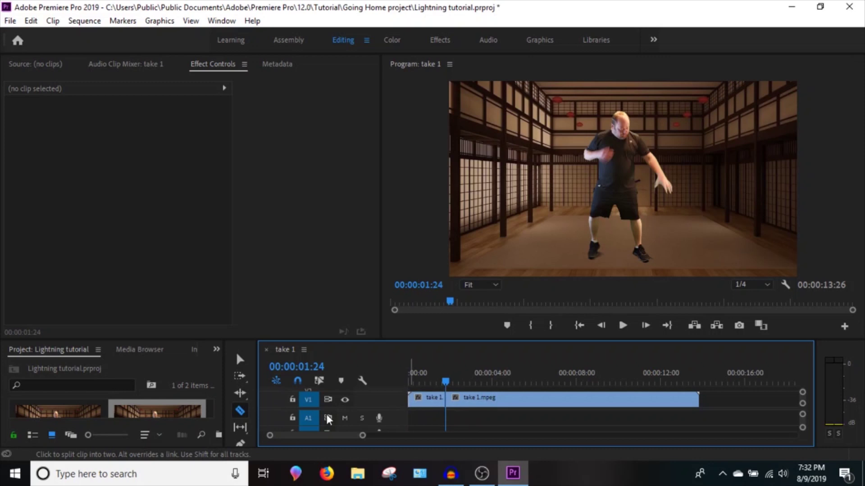
{"action": "left_click", "coordinate": [240, 359]}
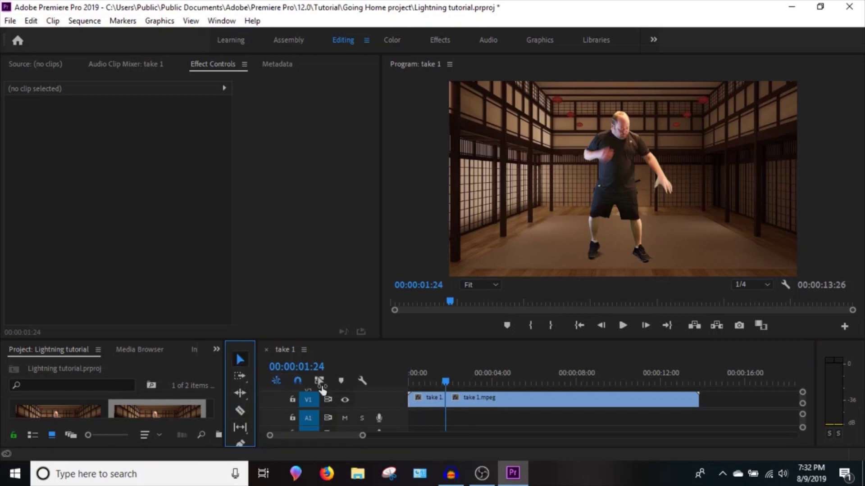
Step: Search the effects for "light" and apply the Lightning video effect to the second part of take 1.mpeg
{"action": "left_click", "coordinate": [466, 399]}
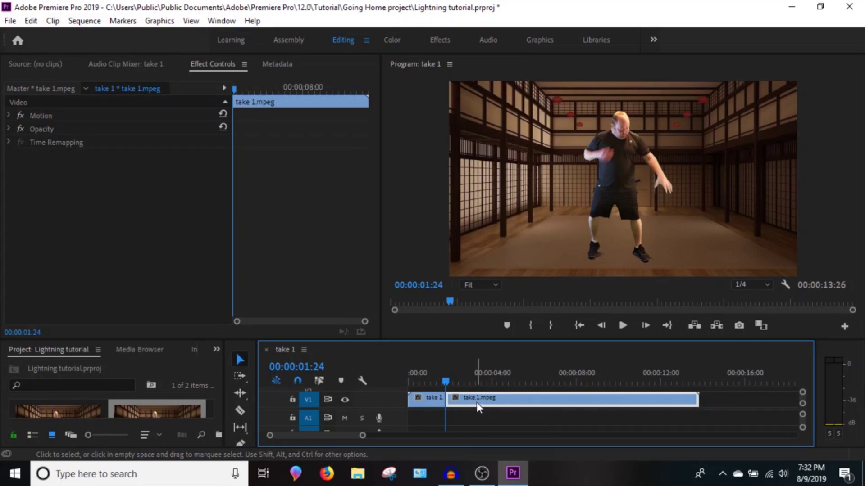
{"action": "left_click", "coordinate": [216, 350]}
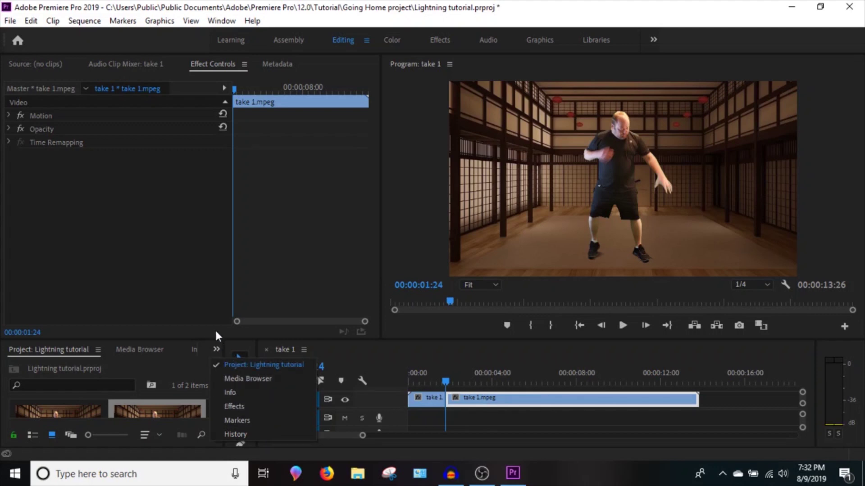
{"action": "left_click", "coordinate": [216, 336]}
{"action": "left_click", "coordinate": [217, 349]}
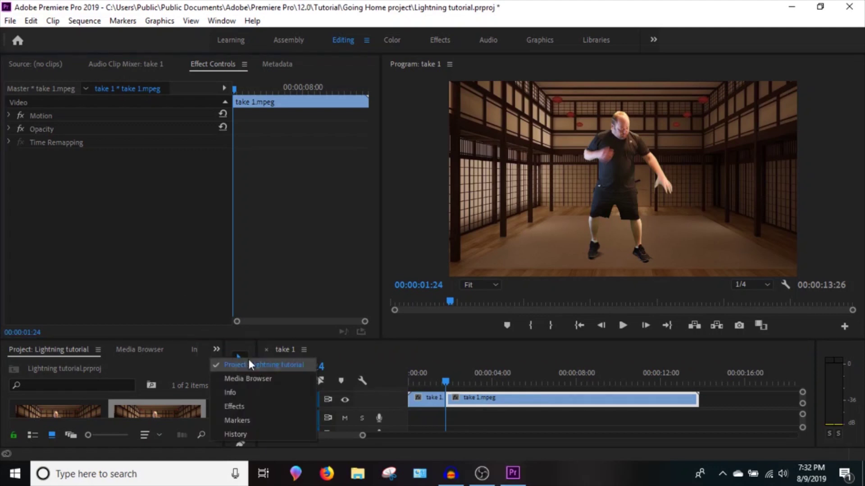
{"action": "left_click", "coordinate": [244, 409]}
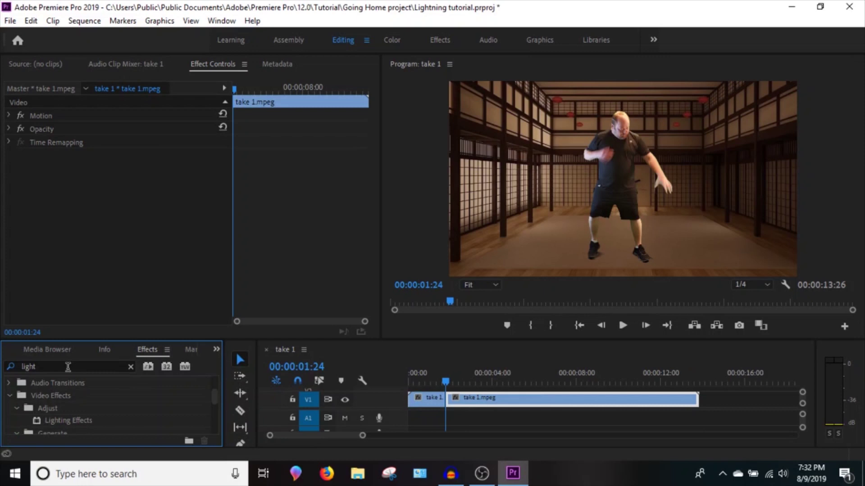
{"action": "scroll", "coordinate": [67, 396], "scroll_direction": "down", "scroll_amount": 3}
{"action": "left_click", "coordinate": [67, 408]}
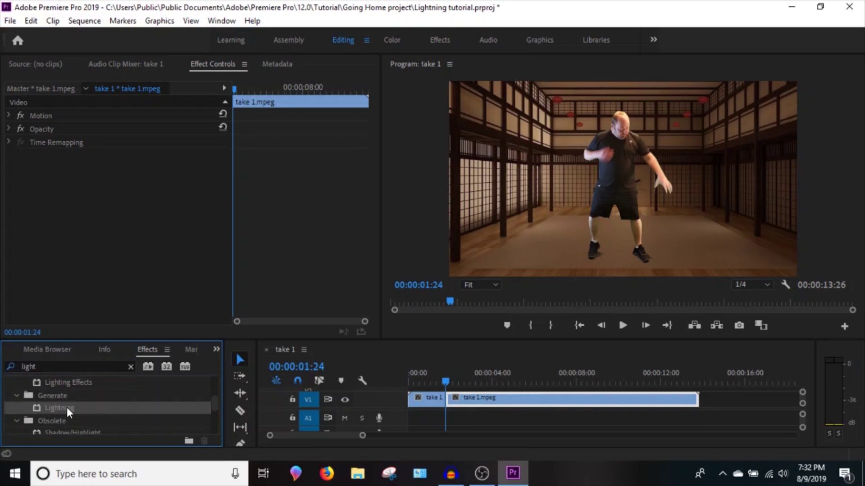
{"action": "double_click", "coordinate": [67, 407]}
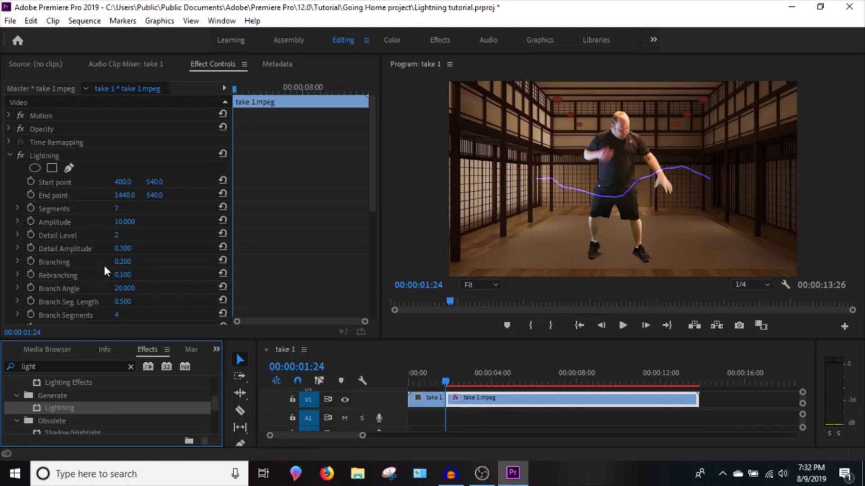
Step: Increase the Width of the Lightning effect to about 25.4
{"action": "left_click", "coordinate": [41, 156]}
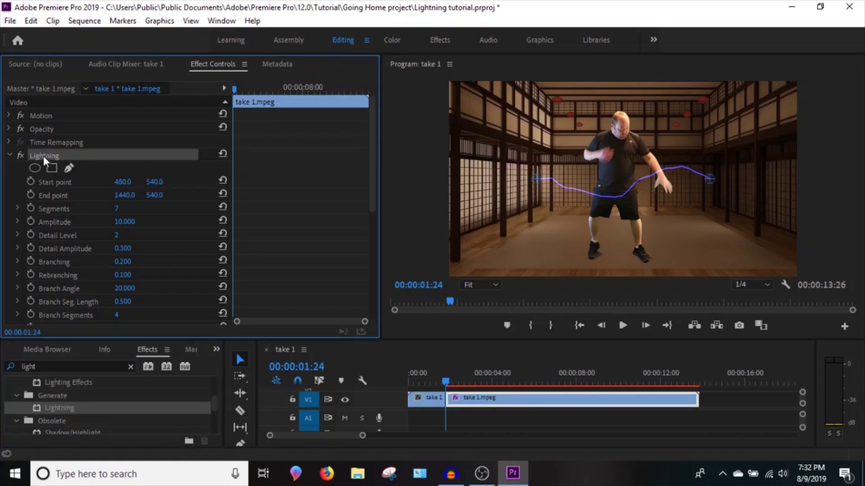
{"action": "scroll", "coordinate": [70, 260], "scroll_direction": "down", "scroll_amount": 3}
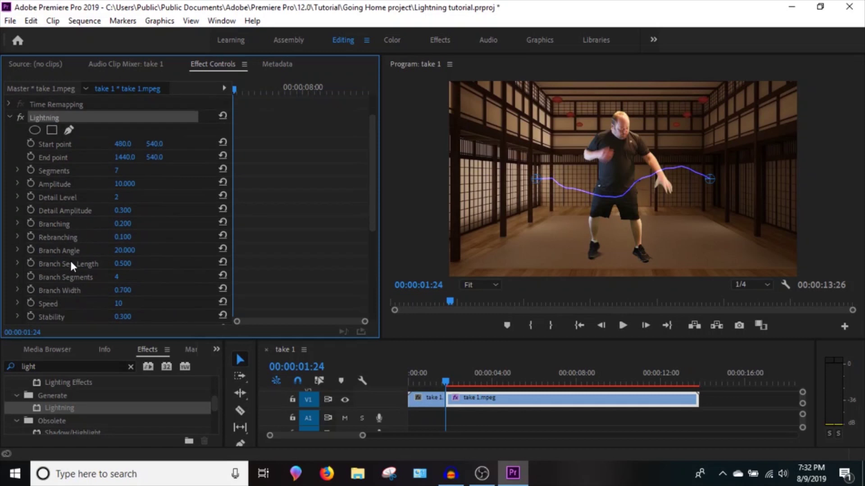
{"action": "scroll", "coordinate": [71, 267], "scroll_direction": "down", "scroll_amount": 2}
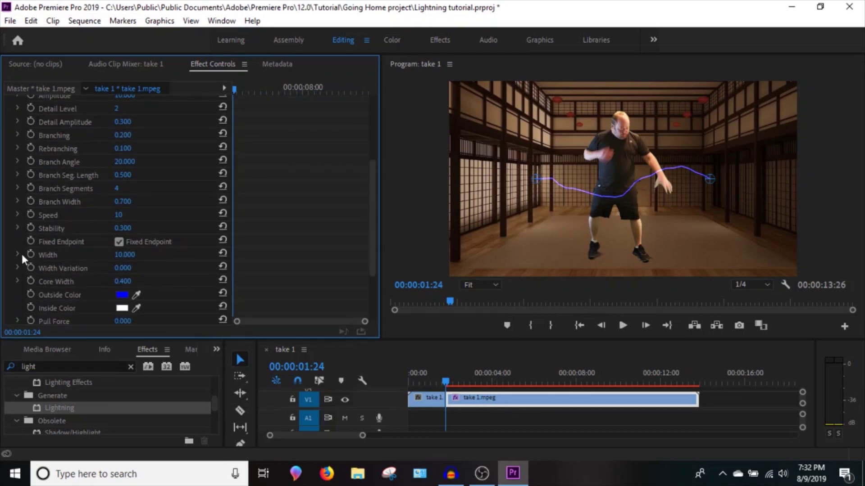
{"action": "scroll", "coordinate": [23, 255], "scroll_direction": "down", "scroll_amount": 1}
{"action": "left_click", "coordinate": [18, 229]}
{"action": "left_click_drag", "start_coordinate": [40, 252], "coordinate": [69, 251]}
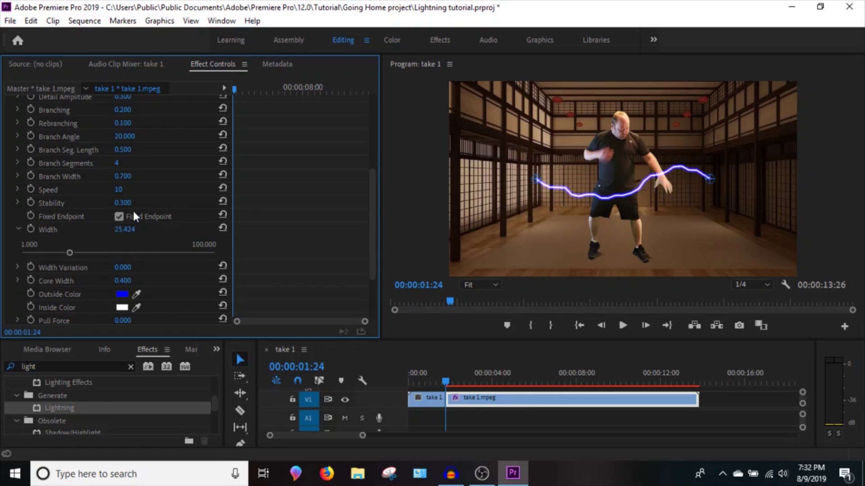
Step: Turn on keyframe animation for the Lightning effect's Start point and End point at 00:00:01:24
{"action": "scroll", "coordinate": [15, 242], "scroll_direction": "up", "scroll_amount": 5}
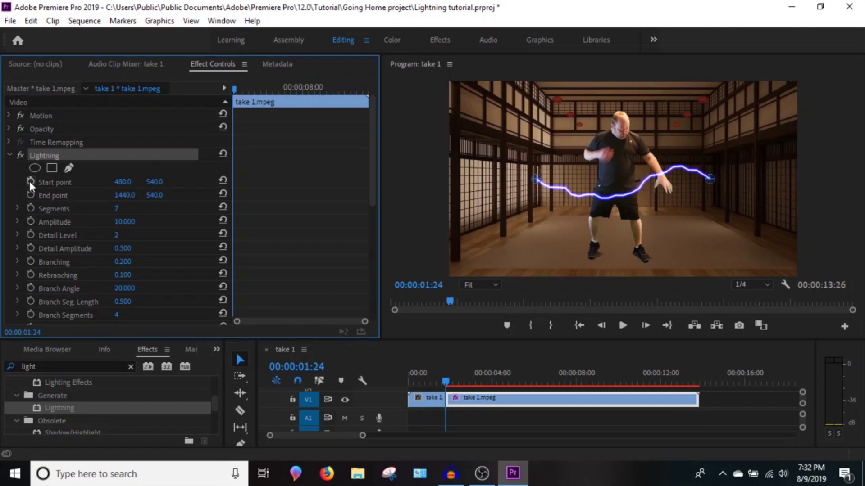
{"action": "scroll", "coordinate": [25, 271], "scroll_direction": "down", "scroll_amount": 2}
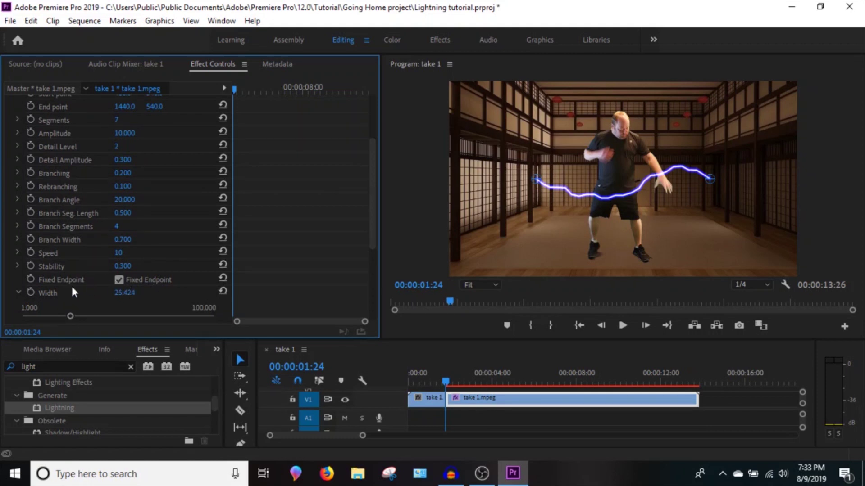
{"action": "scroll", "coordinate": [16, 269], "scroll_direction": "up", "scroll_amount": 2}
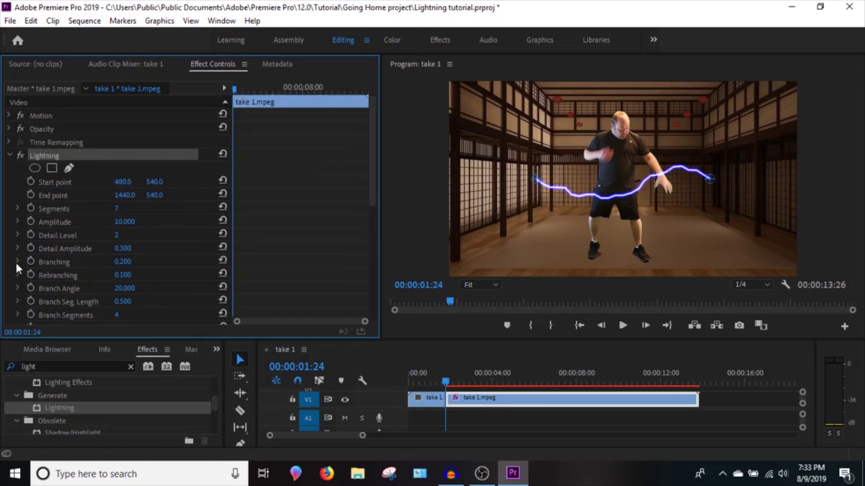
{"action": "left_click", "coordinate": [30, 181]}
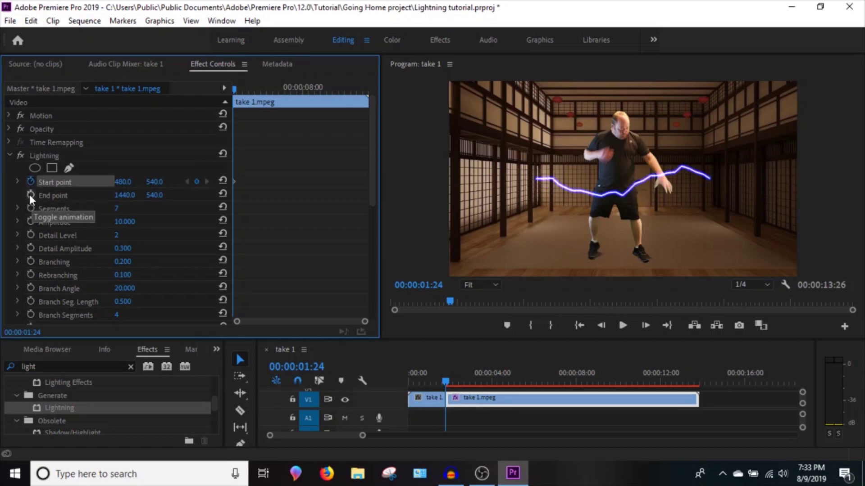
{"action": "left_click", "coordinate": [30, 195]}
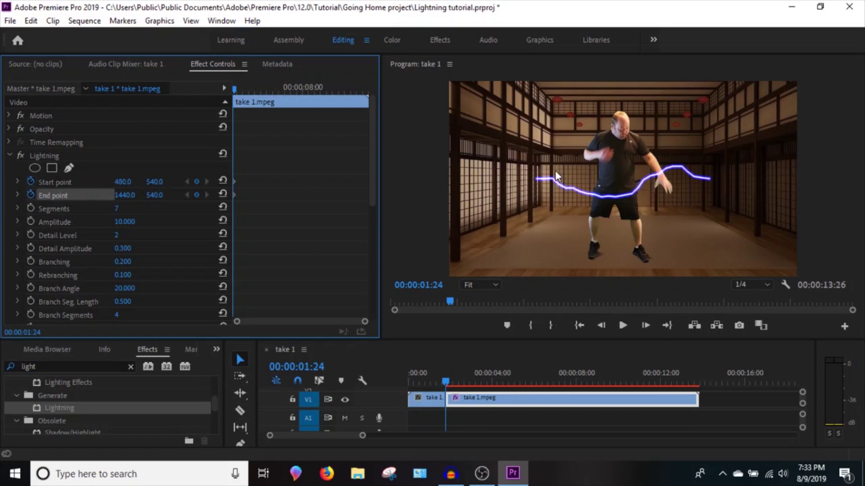
Step: Place the lightning's start point on the man's outstretched hand (about 1168, 598) and its end point on the floor (about 1413, 1056)
{"action": "left_click", "coordinate": [42, 156]}
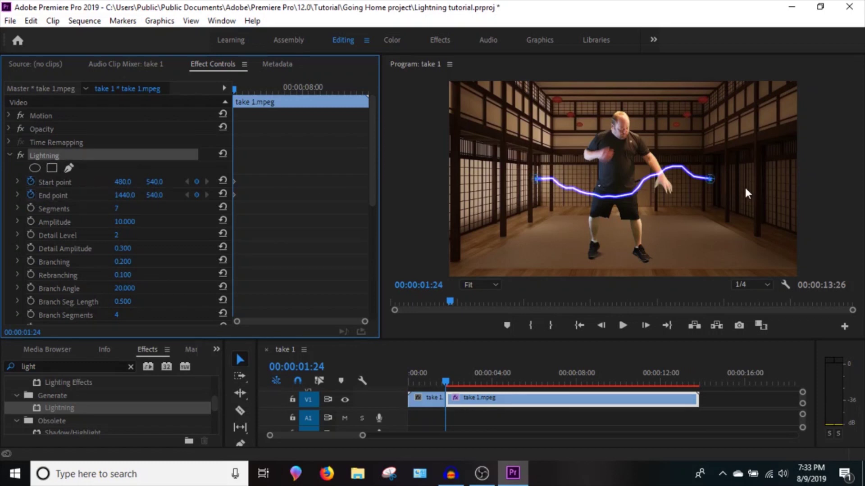
{"action": "left_click_drag", "start_coordinate": [710, 179], "coordinate": [705, 270]}
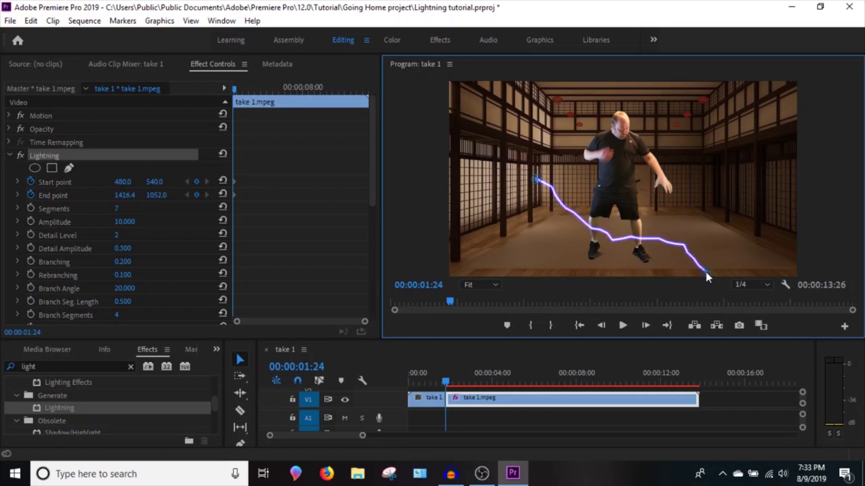
{"action": "mouse_move", "coordinate": [534, 176]}
{"action": "left_mouse_down"}
{"action": "mouse_move", "coordinate": [593, 194]}
{"action": "mouse_move", "coordinate": [660, 190]}
{"action": "mouse_move", "coordinate": [261, 204]}
{"action": "mouse_move", "coordinate": [71, 181]}
{"action": "mouse_move", "coordinate": [271, 180]}
{"action": "mouse_move", "coordinate": [533, 161]}
{"action": "left_mouse_up"}
{"action": "left_click_drag", "start_coordinate": [634, 204], "coordinate": [661, 191]}
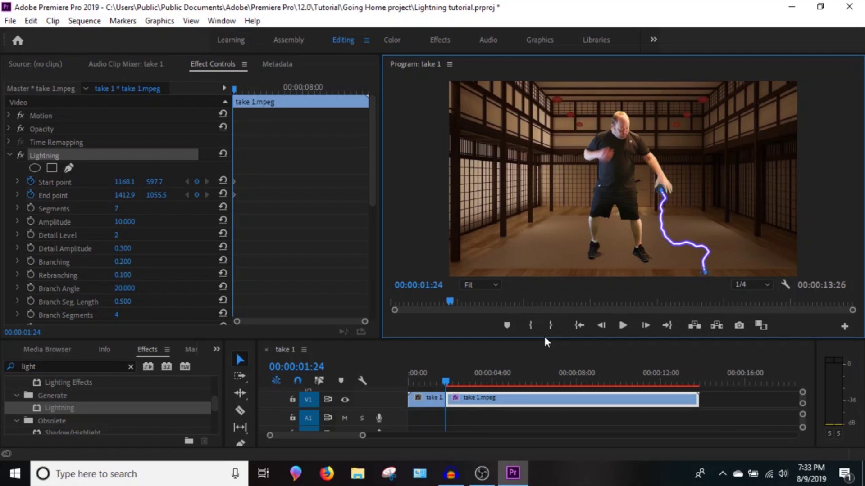
{"action": "left_click_drag", "start_coordinate": [543, 340], "coordinate": [547, 345]}
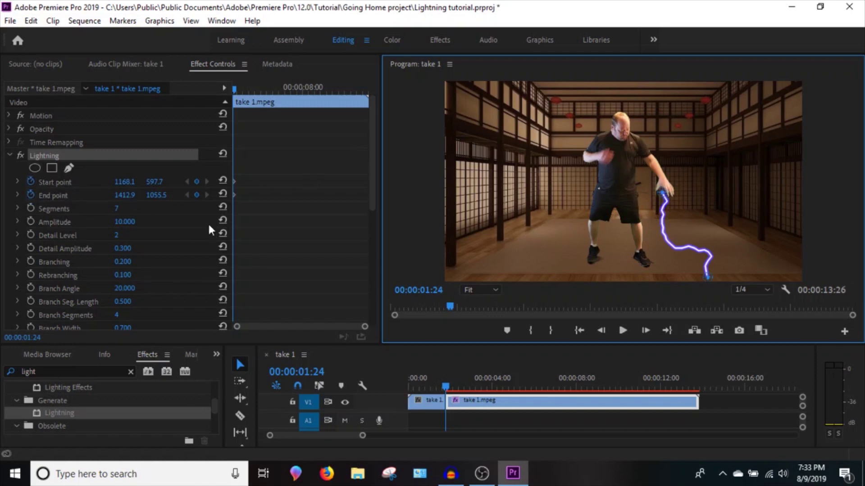
Step: Advance to about 00:00:02:02 and keyframe the lightning's start point at a new vertical position to match the man's hand
{"action": "key", "text": "Right"}
{"action": "key", "text": "Right"}
{"action": "key", "text": "Right"}
{"action": "key", "text": "Right"}
{"action": "key", "text": "Right"}
{"action": "key", "text": "Right"}
{"action": "key", "text": "Right"}
{"action": "key", "text": "Right"}
{"action": "key", "text": "Right"}
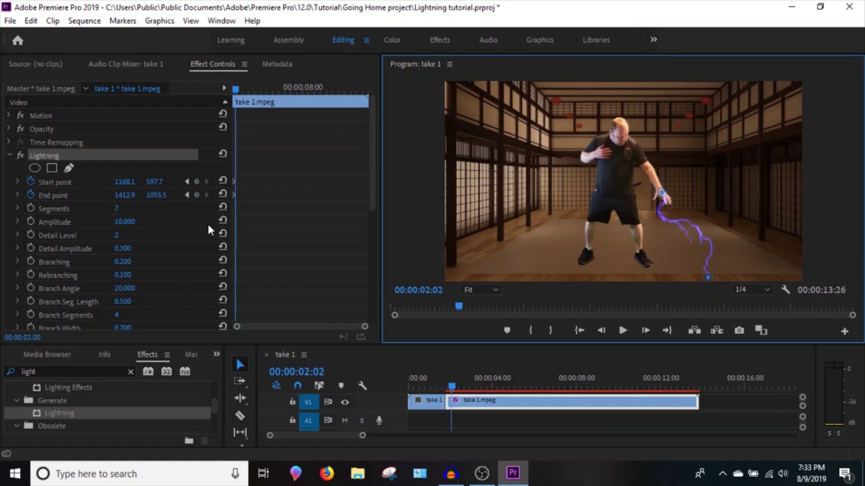
{"action": "left_click_drag", "start_coordinate": [150, 182], "coordinate": [159, 182]}
Step: Advance about eight more frames and keyframe a new horizontal position for the lightning's start point on the hand
{"action": "key", "text": "Right"}
{"action": "key", "text": "Right"}
{"action": "key", "text": "Right"}
{"action": "key", "text": "Right"}
{"action": "key", "text": "Right"}
{"action": "key", "text": "Right"}
{"action": "key", "text": "Right"}
{"action": "key", "text": "Right"}
{"action": "left_click_drag", "start_coordinate": [121, 182], "coordinate": [161, 182]}
Step: Follow the hand frame by frame to 00:00:03:09, keeping the lightning's start point on it at 1149.1, 603.7
{"action": "key", "text": "Right"}
{"action": "key", "text": "Right"}
{"action": "key", "text": "Right"}
{"action": "key", "text": "Right"}
{"action": "key", "text": "Right"}
{"action": "key", "text": "Right"}
{"action": "key", "text": "Right"}
{"action": "key", "text": "Right"}
{"action": "key", "text": "Right"}
{"action": "key", "text": "Right"}
{"action": "key", "text": "Right"}
{"action": "key", "text": "Right"}
{"action": "key", "text": "Right"}
{"action": "key", "text": "Right"}
{"action": "key", "text": "Right"}
{"action": "key", "text": "Right"}
{"action": "key", "text": "Right"}
{"action": "key", "text": "Right"}
{"action": "key", "text": "Right"}
{"action": "key", "text": "Right"}
{"action": "key", "text": "Right"}
{"action": "key", "text": "Right"}
{"action": "key", "text": "Right"}
{"action": "key", "text": "Right"}
{"action": "key", "text": "Right"}
{"action": "key", "text": "Right"}
{"action": "key", "text": "Right"}
{"action": "key", "text": "Right"}
{"action": "key", "text": "Right"}
{"action": "key", "text": "Right"}
{"action": "key", "text": "Right"}
{"action": "key", "text": "Right"}
{"action": "key", "text": "Right"}
{"action": "key", "text": "Right"}
{"action": "key", "text": "Right"}
{"action": "key", "text": "Right"}
{"action": "key", "text": "Right"}
{"action": "key", "text": "Right"}
{"action": "key", "text": "Right"}
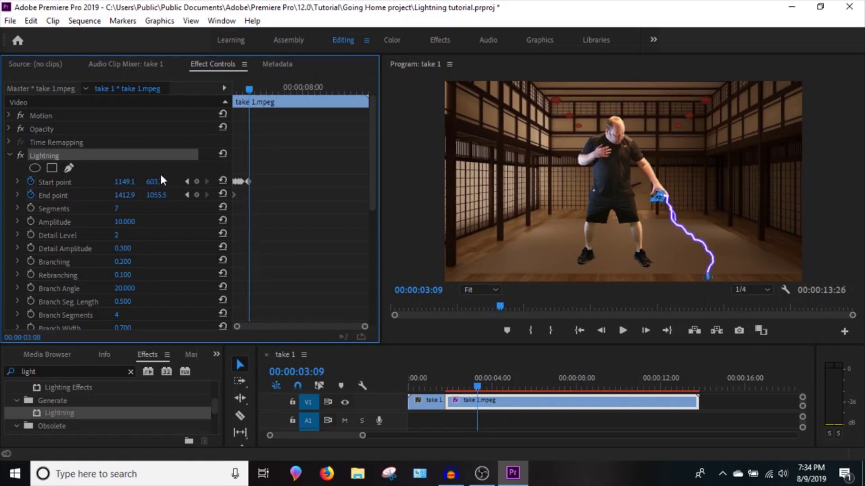
Step: Step back through the frames to 00:00:03:07 to check where the hand starts moving away from the lightning's start point
{"action": "key", "text": "Left"}
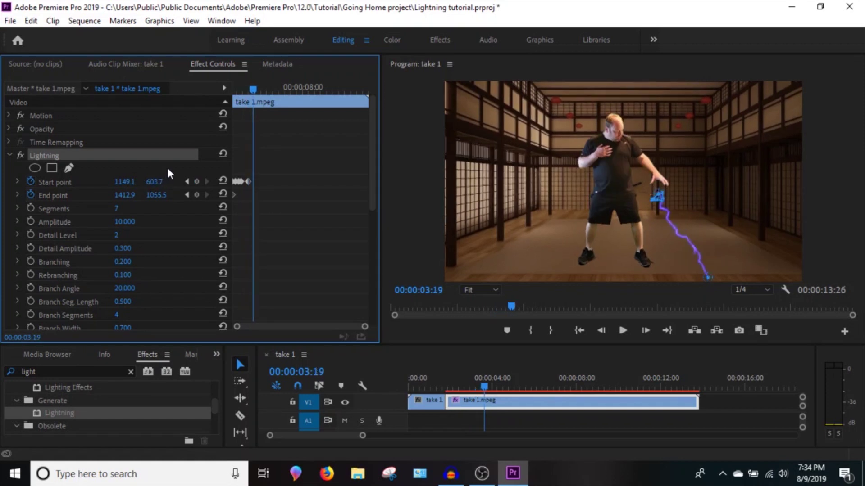
{"action": "key", "text": "Left"}
{"action": "key", "text": "Left"}
{"action": "key", "text": "Left"}
{"action": "key", "text": "Left"}
{"action": "key", "text": "Left"}
{"action": "key", "text": "Left"}
{"action": "key", "text": "Left"}
{"action": "key", "text": "Left"}
{"action": "key", "text": "Left"}
{"action": "key", "text": "Left"}
{"action": "key", "text": "Left"}
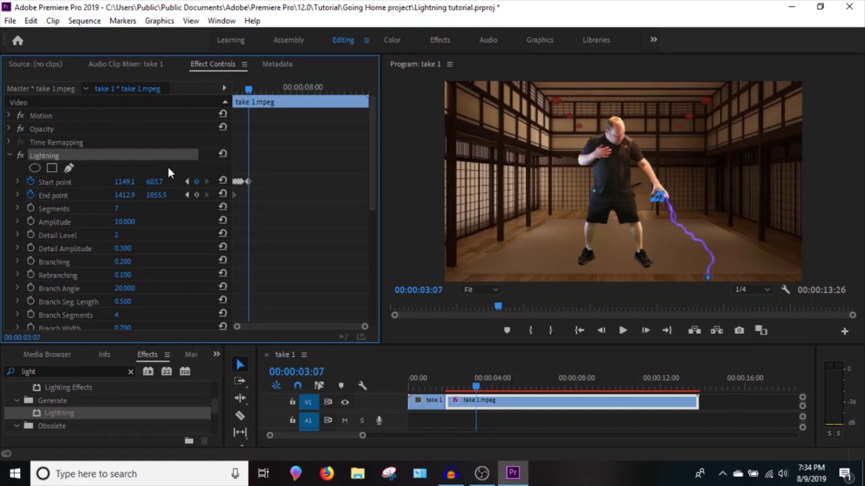
Step: Advance about 13 frames from 00:00:03:07 and keyframe the start point's vertical position to follow the rising hand
{"action": "key", "text": "Right"}
{"action": "key", "text": "Right"}
{"action": "key", "text": "Right"}
{"action": "key", "text": "Right"}
{"action": "key", "text": "Right"}
{"action": "key", "text": "Right"}
{"action": "key", "text": "Right"}
{"action": "key", "text": "Right"}
{"action": "key", "text": "Right"}
{"action": "key", "text": "Right"}
{"action": "key", "text": "Right"}
{"action": "key", "text": "Right"}
{"action": "key", "text": "Right"}
{"action": "left_click_drag", "start_coordinate": [154, 181], "coordinate": [169, 195]}
Step: Follow the rising hand to 00:00:04:21, keyframing the start point up to 1149.1, 413.7 and the end point at 1412.9, 1065.5
{"action": "key", "text": "Right"}
{"action": "key", "text": "Right"}
{"action": "key", "text": "Right"}
{"action": "key", "text": "Right"}
{"action": "key", "text": "Right"}
{"action": "key", "text": "Right"}
{"action": "key", "text": "Right"}
{"action": "key", "text": "Right"}
{"action": "key", "text": "Right"}
{"action": "key", "text": "Right"}
{"action": "key", "text": "Right"}
{"action": "key", "text": "Right"}
{"action": "key", "text": "Right"}
{"action": "key", "text": "Right"}
{"action": "key", "text": "Right"}
{"action": "key", "text": "Right"}
{"action": "key", "text": "Right"}
{"action": "key", "text": "Right"}
{"action": "key", "text": "Right"}
{"action": "key", "text": "Right"}
{"action": "key", "text": "Right"}
{"action": "key", "text": "Right"}
{"action": "key", "text": "Right"}
{"action": "key", "text": "Right"}
{"action": "key", "text": "Right"}
{"action": "key", "text": "Right"}
{"action": "key", "text": "Right"}
{"action": "key", "text": "Right"}
{"action": "key", "text": "Right"}
{"action": "key", "text": "Right"}
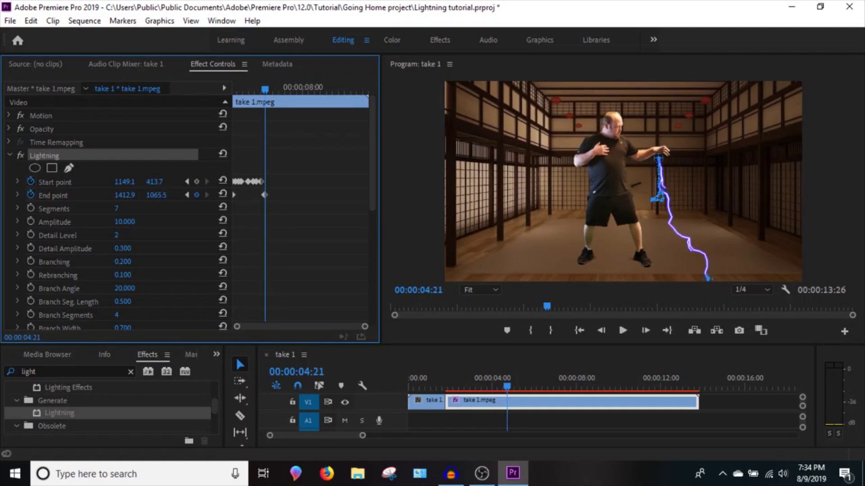
Step: Raise the lightning's start point to a vertical value of 375.7 at 00:00:04:21 and adjust its horizontal position to the hand
{"action": "mouse_move", "coordinate": [155, 181]}
{"action": "left_mouse_down"}
{"action": "mouse_move", "coordinate": [182, 181]}
{"action": "mouse_move", "coordinate": [152, 182]}
{"action": "left_mouse_up"}
{"action": "left_click_drag", "start_coordinate": [154, 181], "coordinate": [161, 181]}
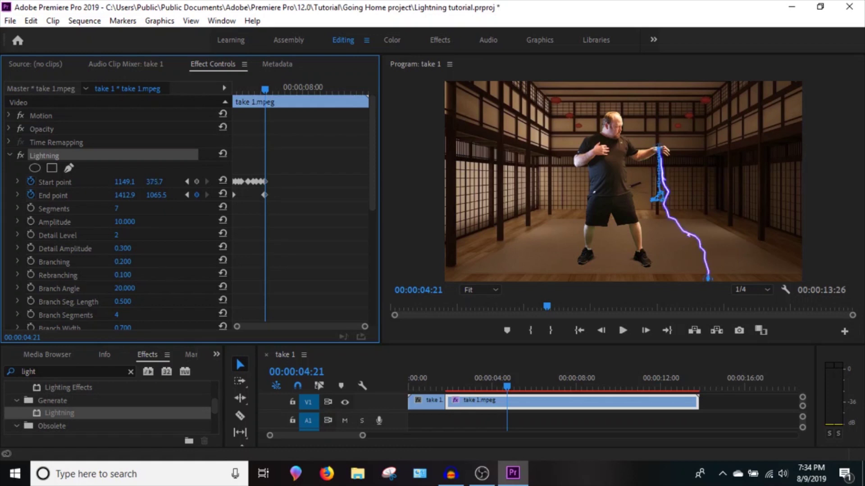
{"action": "left_click_drag", "start_coordinate": [132, 183], "coordinate": [91, 182]}
Step: Follow the hand to 00:00:05:19 and keyframe the lightning's start point there at 1049.1, 371.7
{"action": "key", "text": "Right"}
{"action": "key", "text": "Right"}
{"action": "key", "text": "Right"}
{"action": "key", "text": "Right"}
{"action": "key", "text": "Right"}
{"action": "key", "text": "Right"}
{"action": "key", "text": "Right"}
{"action": "key", "text": "Right"}
{"action": "key", "text": "Right"}
{"action": "key", "text": "Right"}
{"action": "key", "text": "Right"}
{"action": "key", "text": "Right"}
{"action": "key", "text": "Right"}
{"action": "key", "text": "Right"}
{"action": "key", "text": "Right"}
{"action": "key", "text": "Right"}
{"action": "key", "text": "Right"}
{"action": "key", "text": "Right"}
{"action": "key", "text": "Right"}
{"action": "key", "text": "Right"}
{"action": "key", "text": "Right"}
{"action": "key", "text": "Right"}
{"action": "key", "text": "Right"}
{"action": "key", "text": "Right"}
{"action": "key", "text": "Right"}
{"action": "key", "text": "Right"}
{"action": "key", "text": "Right"}
{"action": "key", "text": "Right"}
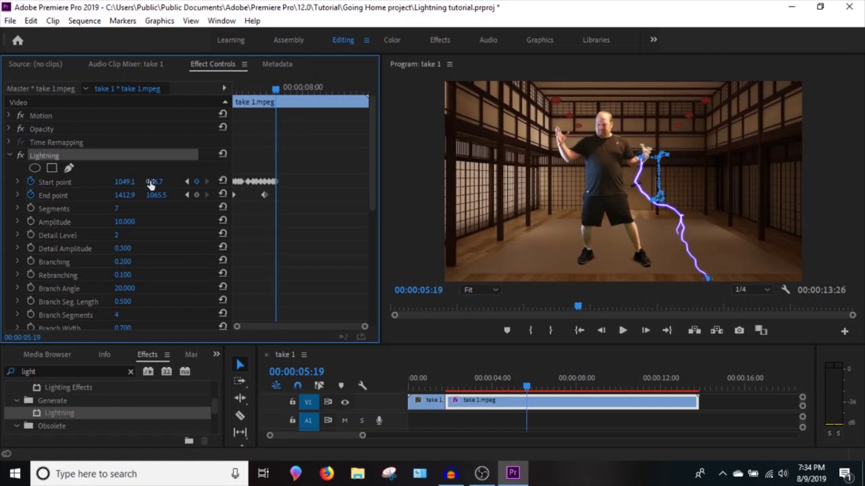
{"action": "mouse_move", "coordinate": [154, 182]}
{"action": "left_mouse_down"}
{"action": "mouse_move", "coordinate": [167, 184]}
{"action": "mouse_move", "coordinate": [140, 181]}
{"action": "left_mouse_up"}
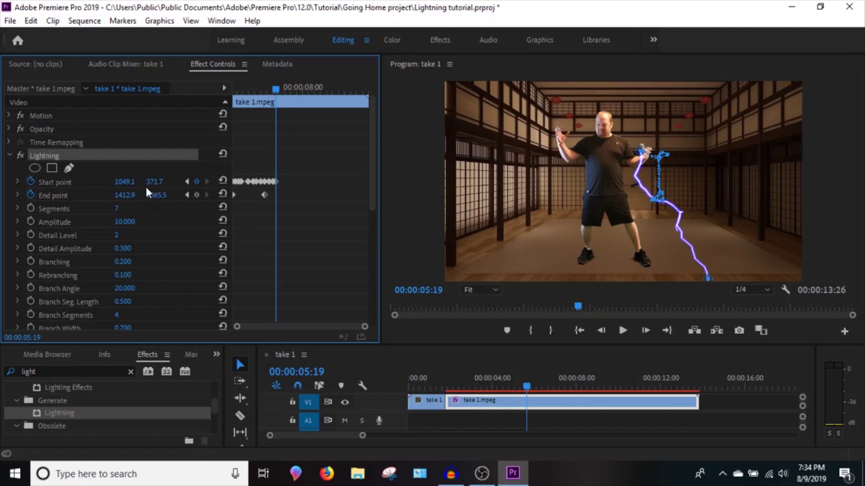
Step: Follow the hand past 00:00:05:29 and keyframe the lightning's start point on it
{"action": "key", "text": "Right"}
{"action": "key", "text": "Right"}
{"action": "key", "text": "Right"}
{"action": "key", "text": "Right"}
{"action": "key", "text": "Right"}
{"action": "key", "text": "Right"}
{"action": "key", "text": "Right"}
{"action": "key", "text": "Right"}
{"action": "key", "text": "Right"}
{"action": "key", "text": "Right"}
{"action": "key", "text": "Right"}
{"action": "key", "text": "Right"}
{"action": "key", "text": "Right"}
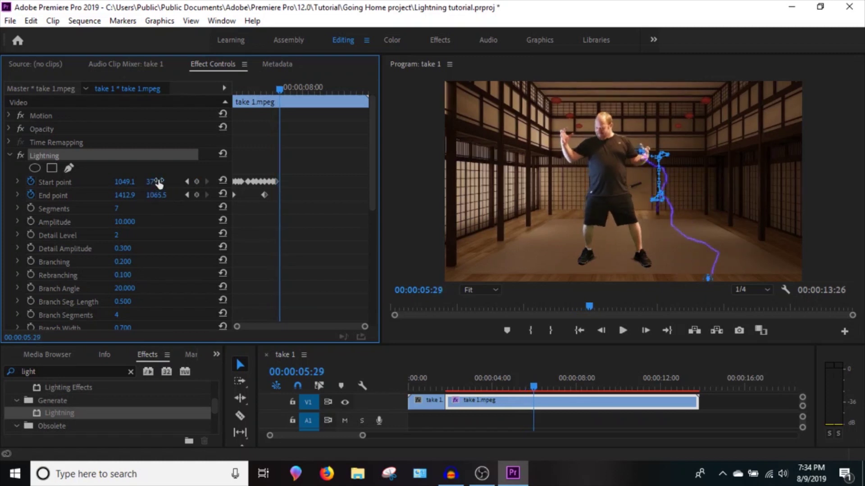
{"action": "key", "text": "Right"}
{"action": "key", "text": "Right"}
{"action": "key", "text": "Right"}
{"action": "key", "text": "Right"}
{"action": "key", "text": "Right"}
{"action": "key", "text": "Right"}
{"action": "key", "text": "Right"}
{"action": "left_click_drag", "start_coordinate": [160, 186], "coordinate": [120, 185]}
Step: Follow the raised hand to 00:00:06:22 and keyframe the lightning's start point there at 1078.1, 320.7
{"action": "key", "text": "Right"}
{"action": "key", "text": "Right"}
{"action": "key", "text": "Right"}
{"action": "key", "text": "Right"}
{"action": "key", "text": "Right"}
{"action": "key", "text": "Right"}
{"action": "key", "text": "Right"}
{"action": "key", "text": "Right"}
{"action": "key", "text": "Right"}
{"action": "key", "text": "Right"}
{"action": "key", "text": "Right"}
{"action": "key", "text": "Right"}
{"action": "key", "text": "Right"}
{"action": "left_click_drag", "start_coordinate": [130, 183], "coordinate": [146, 181]}
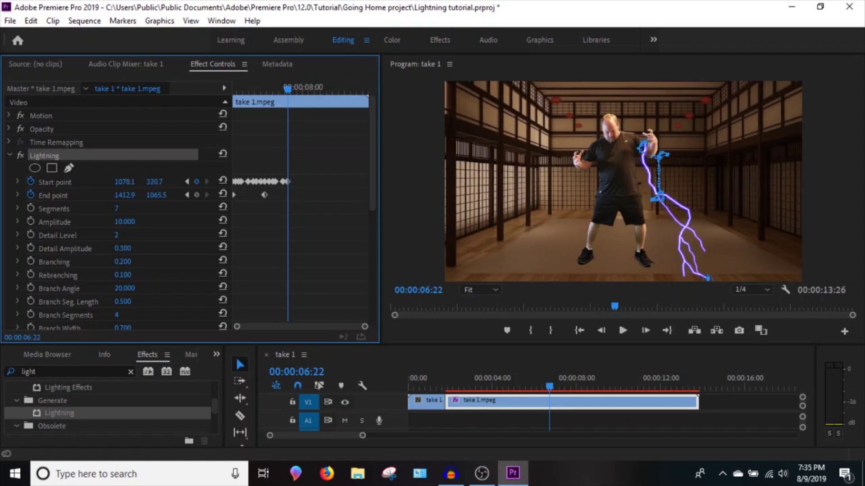
Step: Follow the hand to 00:00:07:02 and keyframe the lightning's start point there at 1086.1, 307.7
{"action": "key", "text": "Right"}
{"action": "key", "text": "Right"}
{"action": "key", "text": "Right"}
{"action": "key", "text": "Right"}
{"action": "key", "text": "Right"}
{"action": "key", "text": "Right"}
{"action": "key", "text": "Right"}
{"action": "key", "text": "Right"}
{"action": "key", "text": "Right"}
{"action": "key", "text": "Right"}
{"action": "mouse_move", "coordinate": [126, 182]}
{"action": "left_mouse_down"}
{"action": "mouse_move", "coordinate": [112, 181]}
{"action": "mouse_move", "coordinate": [129, 182]}
{"action": "left_mouse_up"}
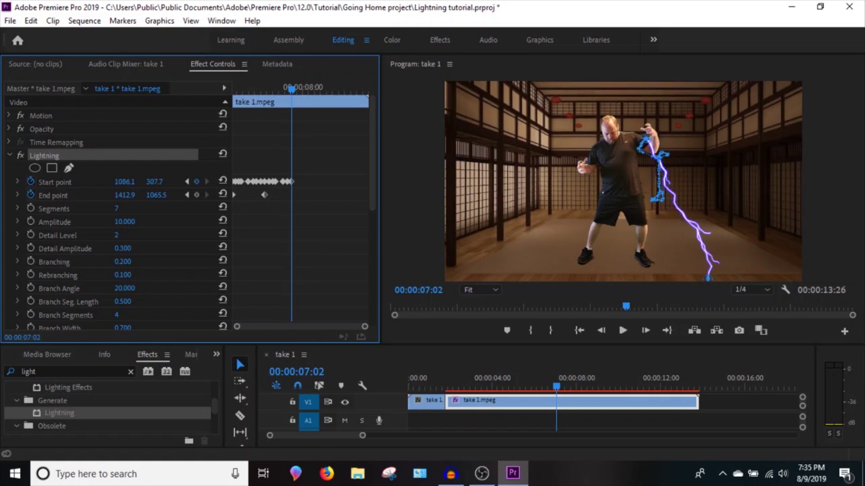
Step: Follow the hand to 00:00:07:15 and keyframe the lightning's start point there at 1054.1, 268.7
{"action": "key", "text": "Right"}
{"action": "key", "text": "Right"}
{"action": "key", "text": "Right"}
{"action": "key", "text": "Right"}
{"action": "key", "text": "Right"}
{"action": "key", "text": "Right"}
{"action": "key", "text": "Right"}
{"action": "key", "text": "Right"}
{"action": "key", "text": "Right"}
{"action": "key", "text": "Right"}
{"action": "key", "text": "Right"}
{"action": "key", "text": "Right"}
{"action": "key", "text": "Right"}
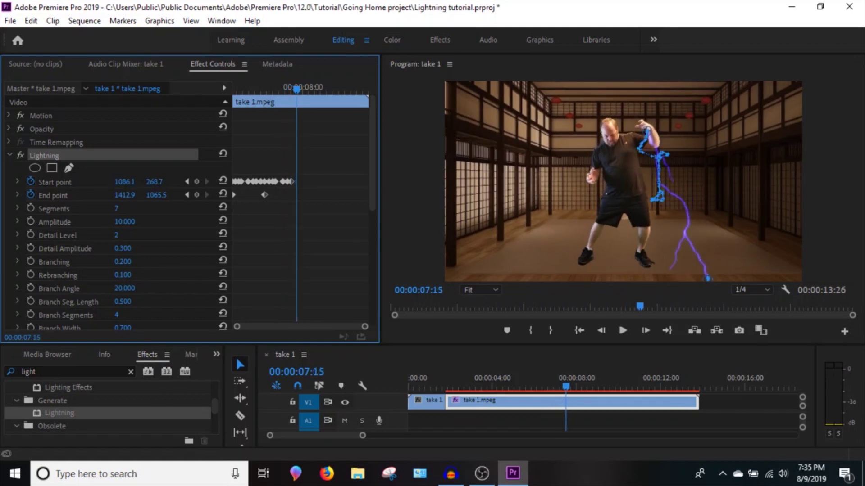
{"action": "left_click_drag", "start_coordinate": [135, 182], "coordinate": [109, 182]}
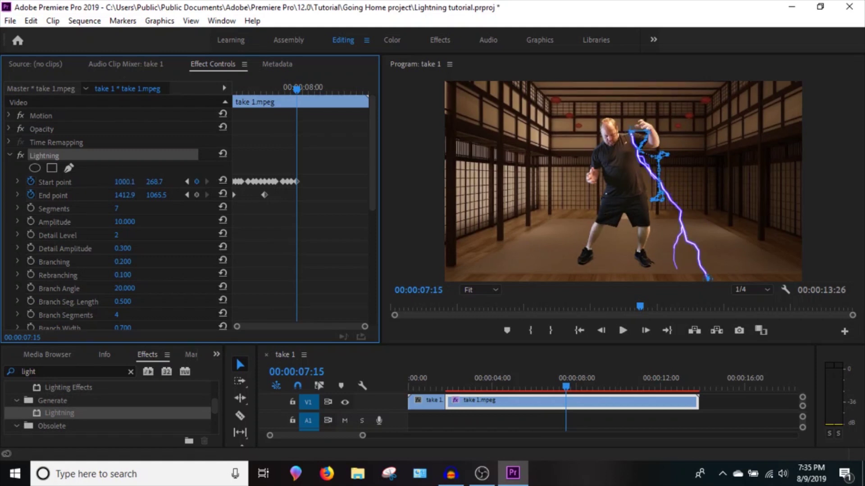
Step: Follow the hand to 00:00:08:07 and keyframe the lightning's start point there at 1069.1, 306.7
{"action": "key", "text": "Right"}
{"action": "key", "text": "Right"}
{"action": "key", "text": "Right"}
{"action": "key", "text": "Right"}
{"action": "key", "text": "Right"}
{"action": "key", "text": "Right"}
{"action": "key", "text": "Right"}
{"action": "key", "text": "Right"}
{"action": "key", "text": "Right"}
{"action": "key", "text": "Right"}
{"action": "key", "text": "Right"}
{"action": "key", "text": "Right"}
{"action": "key", "text": "Right"}
{"action": "key", "text": "Right"}
{"action": "key", "text": "Right"}
{"action": "key", "text": "Right"}
{"action": "key", "text": "Right"}
{"action": "key", "text": "Right"}
{"action": "key", "text": "Right"}
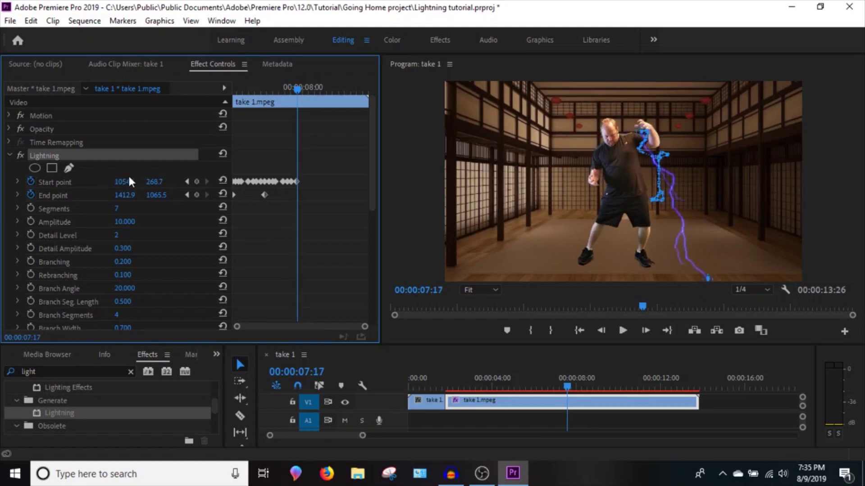
{"action": "key", "text": "Right"}
{"action": "key", "text": "Right"}
{"action": "key", "text": "Right"}
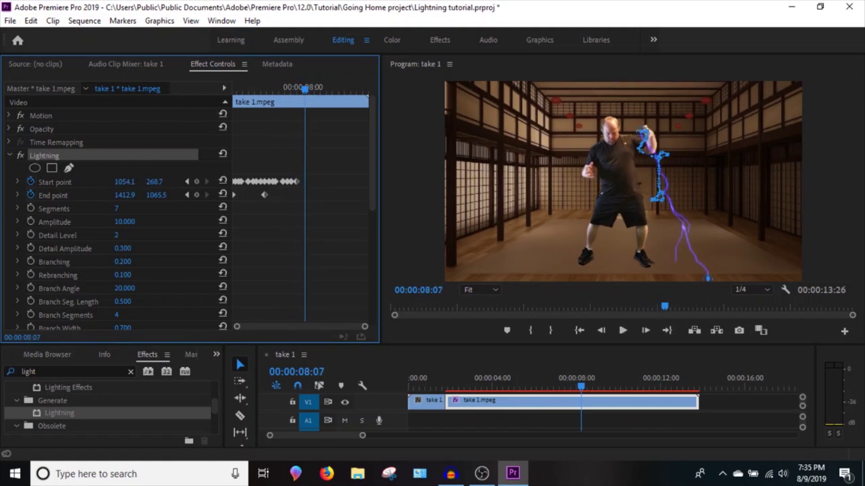
{"action": "left_click_drag", "start_coordinate": [126, 182], "coordinate": [126, 182]}
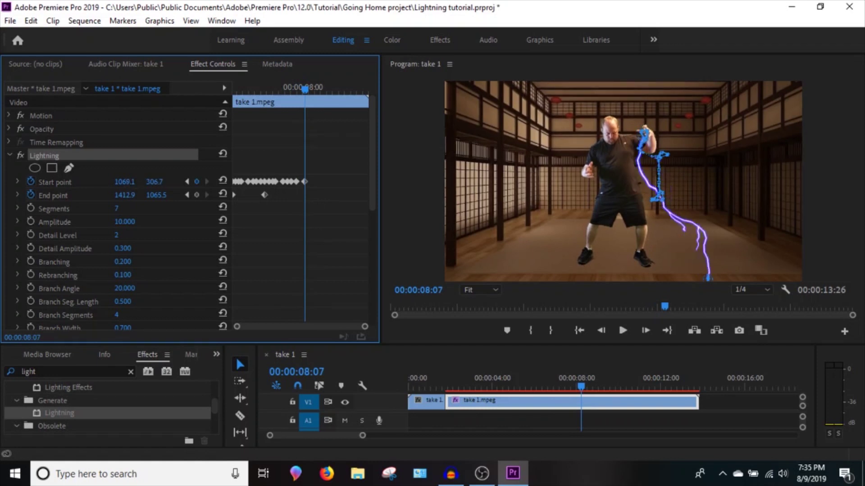
Step: Follow the hand to 00:00:08:17 and keyframe the lightning's start point there at 1034.1, 284.7
{"action": "key", "text": "Right"}
{"action": "key", "text": "Right"}
{"action": "key", "text": "Right"}
{"action": "key", "text": "Right"}
{"action": "key", "text": "Right"}
{"action": "key", "text": "Right"}
{"action": "key", "text": "Right"}
{"action": "key", "text": "Right"}
{"action": "key", "text": "Right"}
{"action": "key", "text": "Right"}
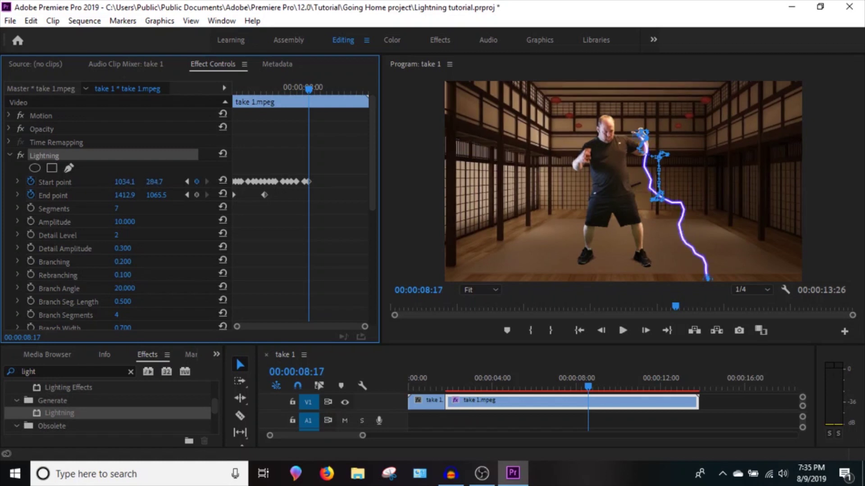
Step: Follow the hand to 00:00:08:26 and keyframe the lightning's start point there at 991.1, 260.7
{"action": "key", "text": "Right"}
{"action": "key", "text": "Right"}
{"action": "key", "text": "Right"}
{"action": "key", "text": "Right"}
{"action": "key", "text": "Right"}
{"action": "key", "text": "Right"}
{"action": "key", "text": "Right"}
{"action": "key", "text": "Right"}
{"action": "key", "text": "Right"}
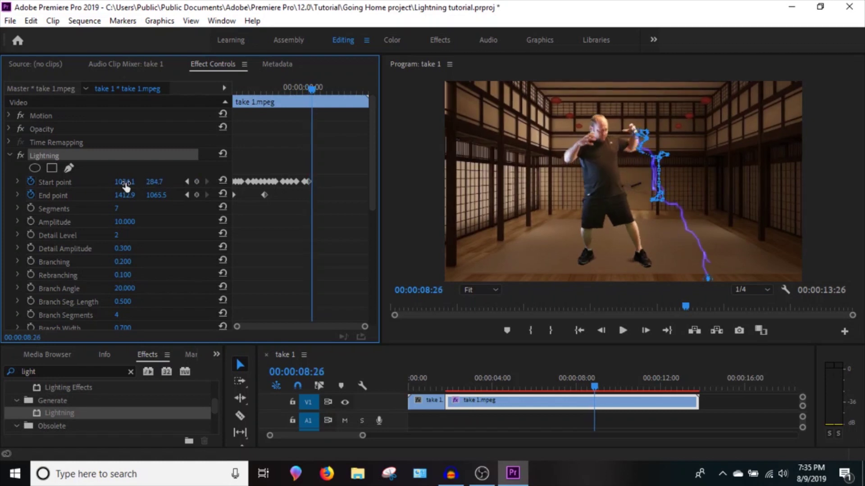
{"action": "left_click_drag", "start_coordinate": [126, 182], "coordinate": [128, 182]}
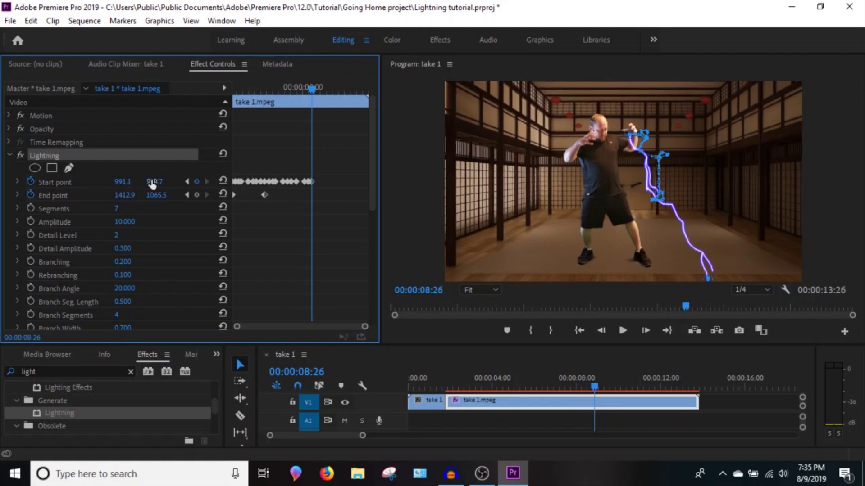
Step: Follow the hand past 00:00:09:02 and keyframe the lightning's start point on it with a horizontal value of 1029.1
{"action": "key", "text": "Right"}
{"action": "key", "text": "Right"}
{"action": "key", "text": "Right"}
{"action": "key", "text": "Right"}
{"action": "key", "text": "Right"}
{"action": "key", "text": "Right"}
{"action": "key", "text": "Right"}
{"action": "key", "text": "Right"}
{"action": "key", "text": "Right"}
{"action": "key", "text": "Right"}
{"action": "key", "text": "Right"}
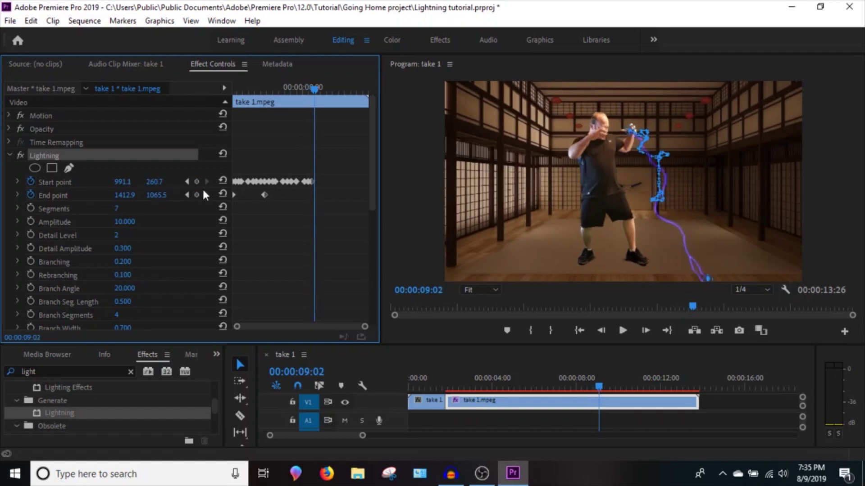
{"action": "left_click_drag", "start_coordinate": [153, 182], "coordinate": [158, 181]}
Step: Follow the lowering hand to 00:00:09:16 and keyframe the lightning's start point there at 1137.1, 348.7
{"action": "key", "text": "Right"}
{"action": "key", "text": "Right"}
{"action": "key", "text": "Right"}
{"action": "key", "text": "Right"}
{"action": "key", "text": "Right"}
{"action": "key", "text": "Right"}
{"action": "key", "text": "Right"}
{"action": "key", "text": "Right"}
{"action": "key", "text": "Right"}
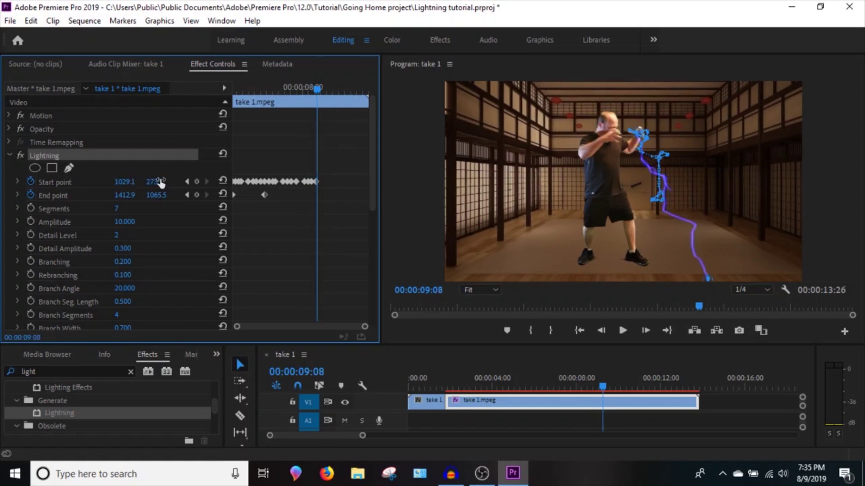
{"action": "left_click_drag", "start_coordinate": [114, 181], "coordinate": [129, 182]}
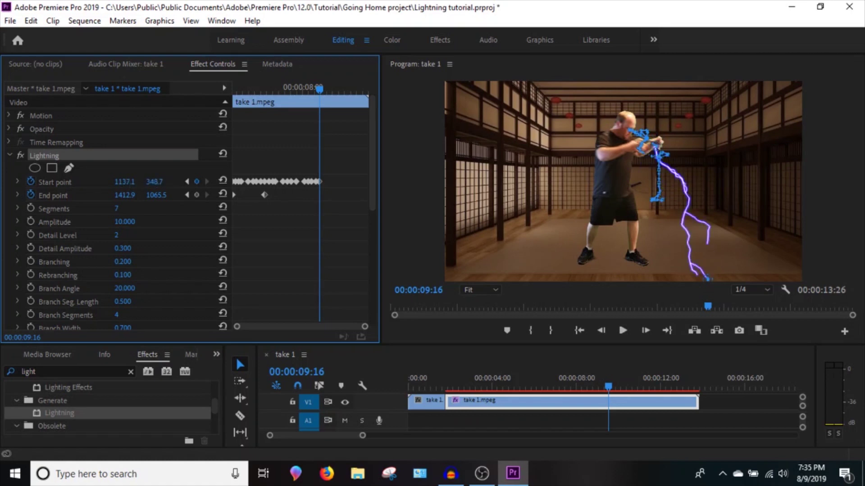
Step: Follow the outstretched hand to 00:00:09:23 and keyframe the lightning's start point there at 1204.1, 369.7
{"action": "key", "text": "Right"}
{"action": "key", "text": "Right"}
{"action": "key", "text": "Right"}
{"action": "key", "text": "Right"}
{"action": "key", "text": "Right"}
{"action": "key", "text": "Right"}
{"action": "key", "text": "Right"}
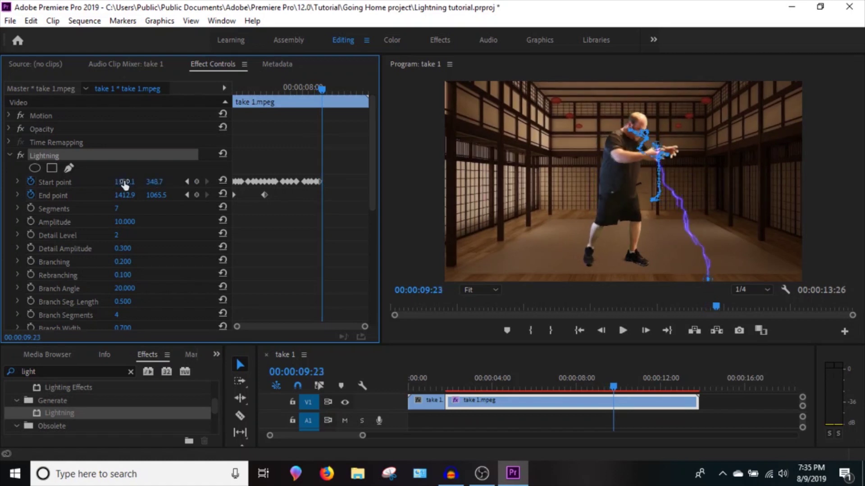
{"action": "left_click_drag", "start_coordinate": [125, 182], "coordinate": [143, 184]}
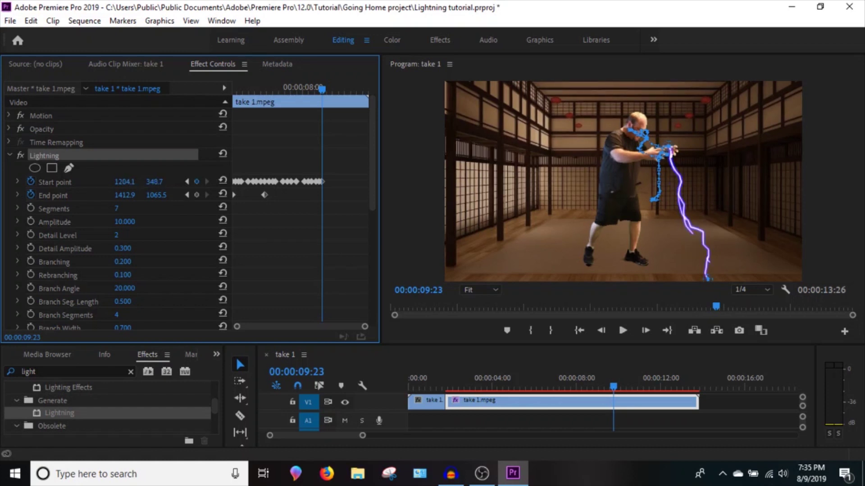
Step: Follow the hand to 00:00:10:01 and keyframe the lightning's start point on it there
{"action": "key", "text": "Right"}
{"action": "key", "text": "Right"}
{"action": "key", "text": "Right"}
{"action": "key", "text": "Right"}
{"action": "key", "text": "Right"}
{"action": "key", "text": "Right"}
{"action": "key", "text": "Right"}
{"action": "key", "text": "Right"}
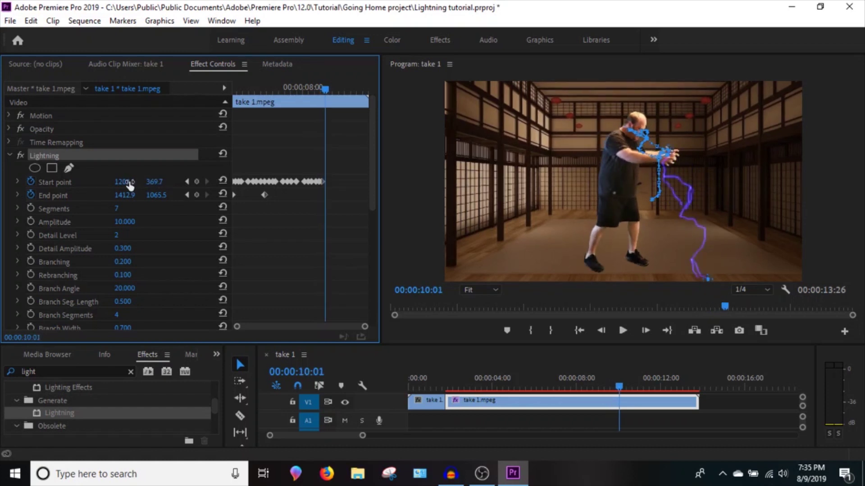
{"action": "left_click_drag", "start_coordinate": [154, 185], "coordinate": [132, 182]}
Step: Follow the rising hand to 00:00:10:20 and keyframe the lightning's start point horizontally and vertically to match it
{"action": "key", "text": "Right"}
{"action": "key", "text": "Right"}
{"action": "key", "text": "Right"}
{"action": "key", "text": "Right"}
{"action": "key", "text": "Right"}
{"action": "key", "text": "Right"}
{"action": "key", "text": "Right"}
{"action": "key", "text": "Right"}
{"action": "key", "text": "Right"}
{"action": "key", "text": "Right"}
{"action": "key", "text": "Right"}
{"action": "key", "text": "Right"}
{"action": "key", "text": "Right"}
{"action": "key", "text": "Right"}
{"action": "key", "text": "Right"}
{"action": "key", "text": "Right"}
{"action": "key", "text": "Right"}
{"action": "key", "text": "Right"}
{"action": "key", "text": "Right"}
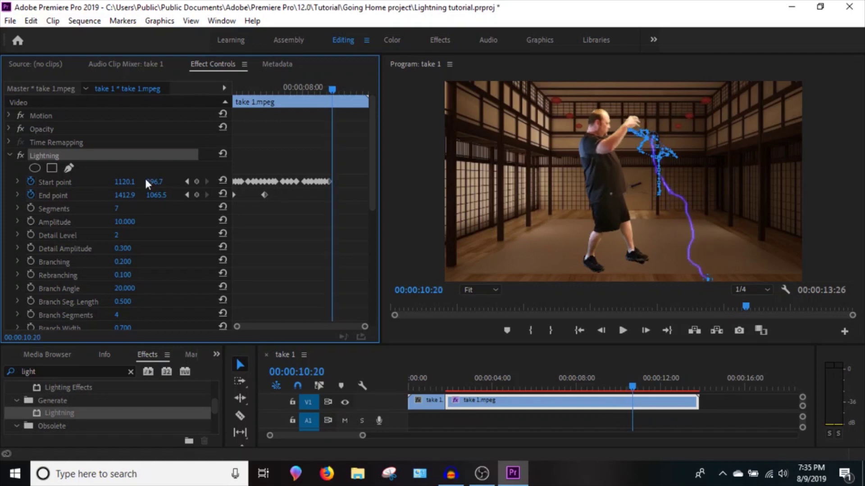
{"action": "left_click", "coordinate": [98, 185]}
{"action": "left_click_drag", "start_coordinate": [126, 182], "coordinate": [90, 182]}
{"action": "left_click_drag", "start_coordinate": [154, 184], "coordinate": [129, 181]}
Step: Advance to 00:00:11:13 and keyframe the lightning's start point just beyond the picture's right edge, with a vertical value of 234.7
{"action": "key", "text": "Right"}
{"action": "key", "text": "Right"}
{"action": "key", "text": "Right"}
{"action": "key", "text": "Right"}
{"action": "key", "text": "Right"}
{"action": "key", "text": "Right"}
{"action": "key", "text": "Right"}
{"action": "key", "text": "Right"}
{"action": "key", "text": "Right"}
{"action": "key", "text": "Right"}
{"action": "key", "text": "Right"}
{"action": "key", "text": "Right"}
{"action": "key", "text": "Right"}
{"action": "key", "text": "Right"}
{"action": "key", "text": "Right"}
{"action": "key", "text": "Right"}
{"action": "key", "text": "Right"}
{"action": "mouse_move", "coordinate": [126, 185]}
{"action": "left_mouse_down"}
{"action": "mouse_move", "coordinate": [207, 185]}
{"action": "mouse_move", "coordinate": [129, 182]}
{"action": "left_mouse_up"}
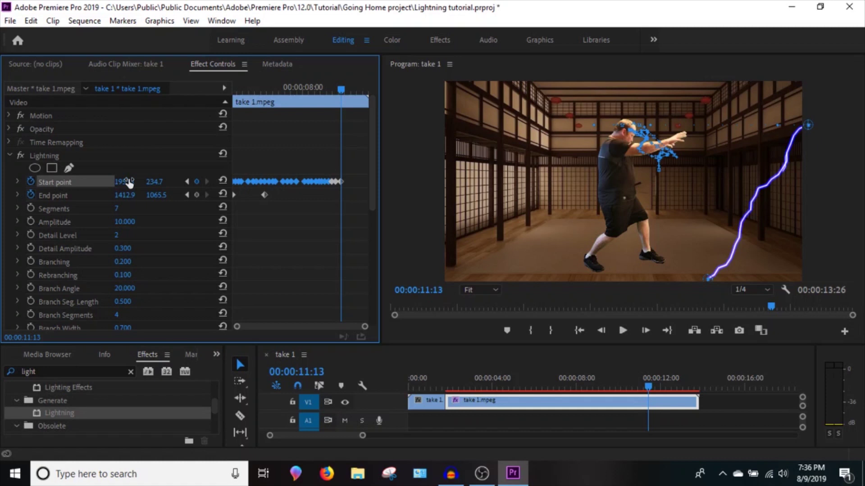
Step: Trim the end of the take 1.mpeg clip back to 00:00:11:16 and return the playhead to near the clip's beginning
{"action": "key", "text": "Right"}
{"action": "key", "text": "Right"}
{"action": "key", "text": "Right"}
{"action": "left_click_drag", "start_coordinate": [697, 402], "coordinate": [452, 380]}
{"action": "left_click", "coordinate": [650, 387]}
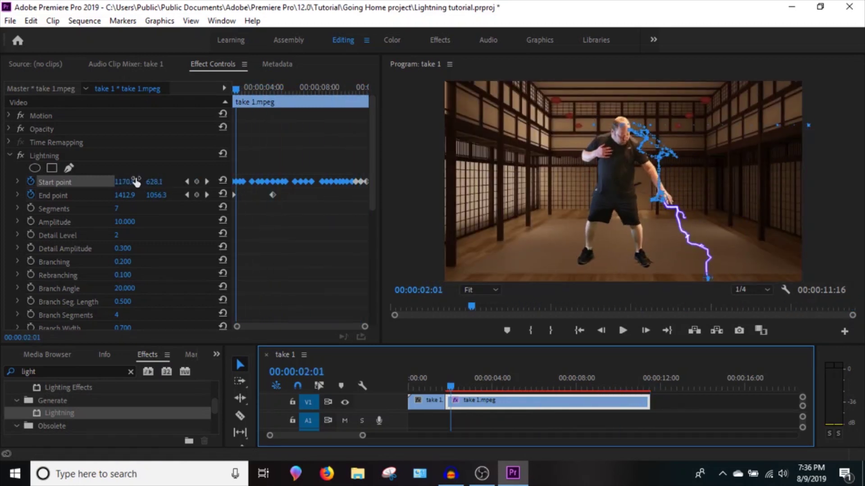
Step: Check the lightning's two End point keyframes, finishing on the first one at the start of the clip
{"action": "left_click", "coordinate": [188, 194]}
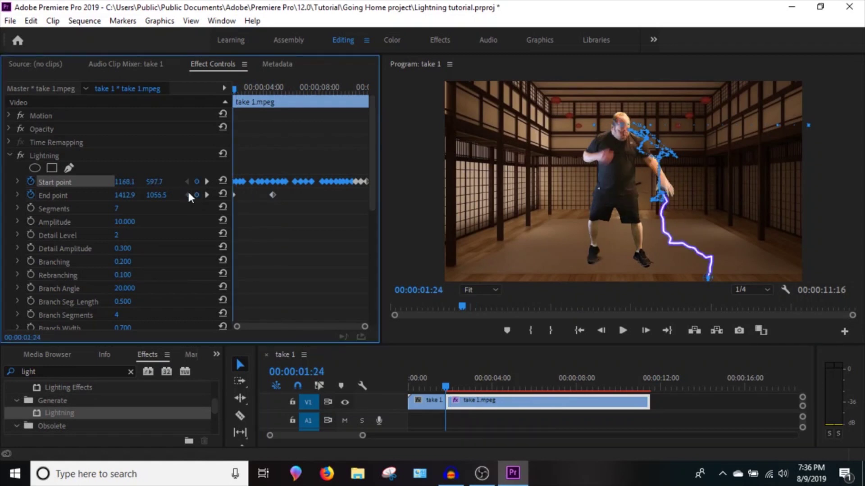
{"action": "left_click", "coordinate": [208, 195]}
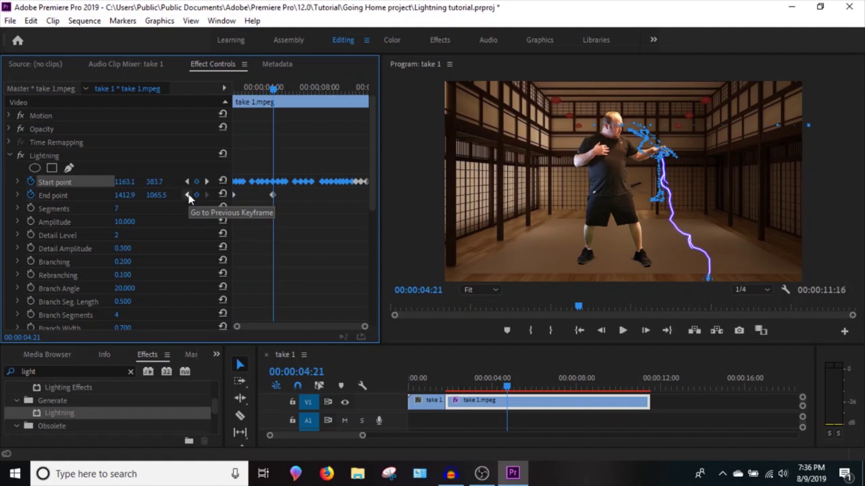
{"action": "left_click", "coordinate": [188, 194]}
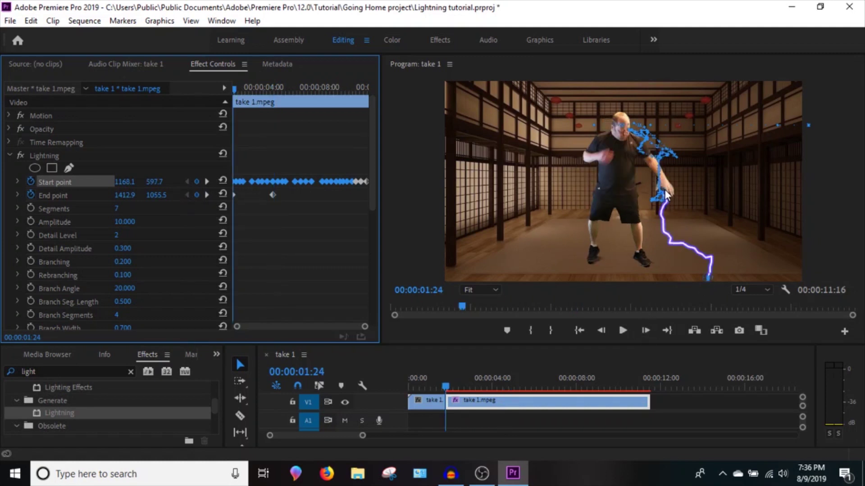
Step: Advance frame by frame to 00:00:04:00 and keyframe the lightning's end point on the floor with a horizontal value of about 1216
{"action": "key", "text": "Right"}
{"action": "key", "text": "Right"}
{"action": "key", "text": "Right"}
{"action": "key", "text": "Right"}
{"action": "key", "text": "Right"}
{"action": "key", "text": "Right"}
{"action": "key", "text": "Right"}
{"action": "key", "text": "Right"}
{"action": "key", "text": "Right"}
{"action": "key", "text": "Right"}
{"action": "key", "text": "Right"}
{"action": "key", "text": "Right"}
{"action": "key", "text": "Right"}
{"action": "key", "text": "Right"}
{"action": "key", "text": "Right"}
{"action": "key", "text": "Right"}
{"action": "key", "text": "Right"}
{"action": "key", "text": "Right"}
{"action": "key", "text": "Right"}
{"action": "key", "text": "Right"}
{"action": "key", "text": "Right"}
{"action": "key", "text": "Right"}
{"action": "key", "text": "Right"}
{"action": "key", "text": "Right"}
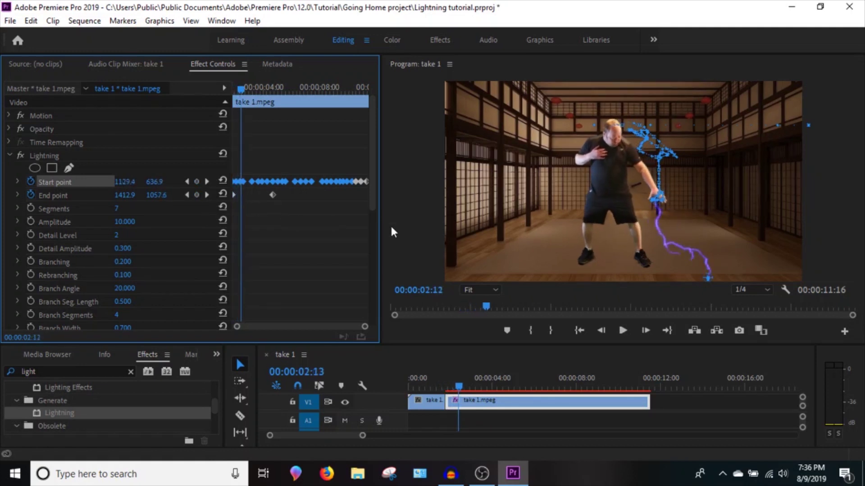
{"action": "key", "text": "Right"}
{"action": "key", "text": "Right"}
{"action": "key", "text": "Right"}
{"action": "key", "text": "Right"}
{"action": "key", "text": "Right"}
{"action": "key", "text": "Right"}
{"action": "key", "text": "Right"}
{"action": "key", "text": "Right"}
{"action": "key", "text": "Right"}
{"action": "key", "text": "Right"}
{"action": "key", "text": "Right"}
{"action": "key", "text": "Right"}
{"action": "key", "text": "Right"}
{"action": "key", "text": "Right"}
{"action": "key", "text": "Right"}
{"action": "key", "text": "Right"}
{"action": "key", "text": "Right"}
{"action": "key", "text": "Right"}
{"action": "key", "text": "Right"}
{"action": "key", "text": "Right"}
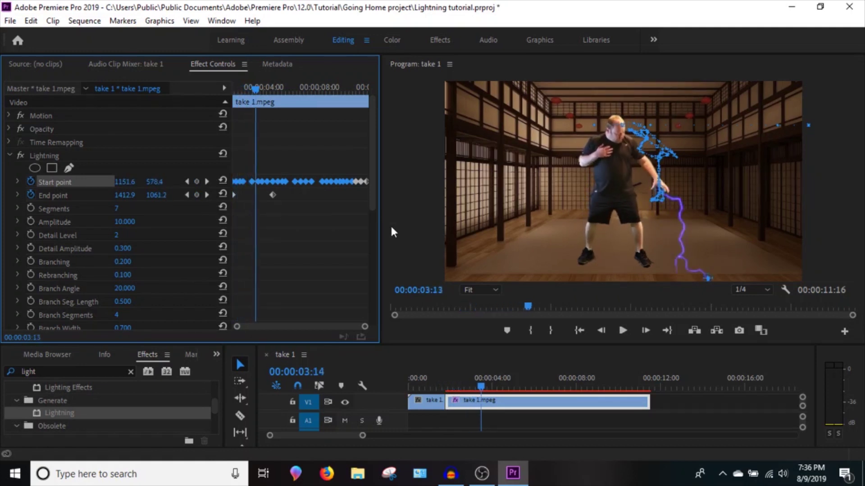
{"action": "key", "text": "Right"}
{"action": "key", "text": "Right"}
{"action": "key", "text": "Right"}
{"action": "left_click_drag", "start_coordinate": [706, 276], "coordinate": [664, 274]}
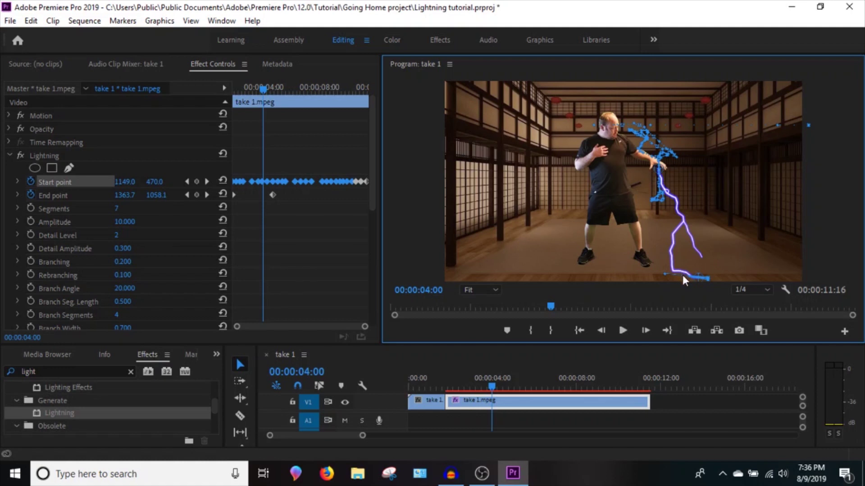
{"action": "left_click_drag", "start_coordinate": [681, 274], "coordinate": [687, 273]}
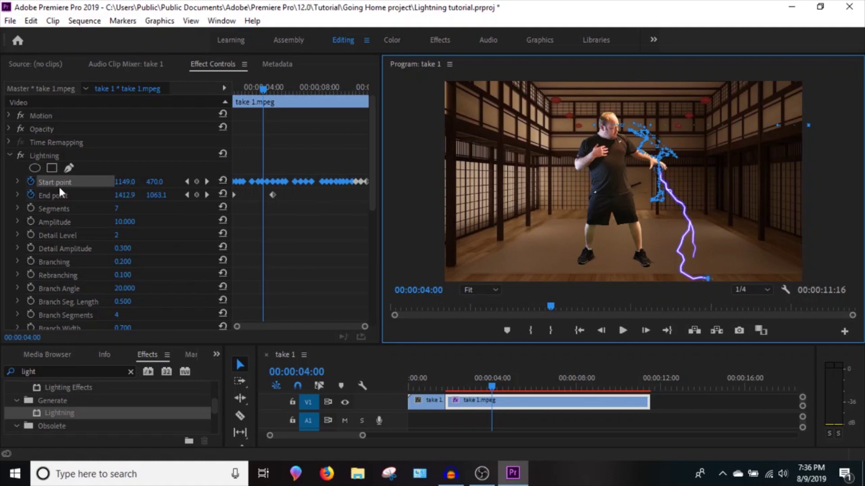
{"action": "left_click_drag", "start_coordinate": [165, 198], "coordinate": [130, 198]}
Step: Advance to 00:00:04:14 and keyframe the lightning's end point there at 1243.6, 1057.1
{"action": "key", "text": "space"}
{"action": "key", "text": "Right"}
{"action": "key", "text": "Right"}
{"action": "key", "text": "Right"}
{"action": "key", "text": "Right"}
{"action": "key", "text": "Right"}
{"action": "key", "text": "Right"}
{"action": "key", "text": "Right"}
{"action": "key", "text": "Right"}
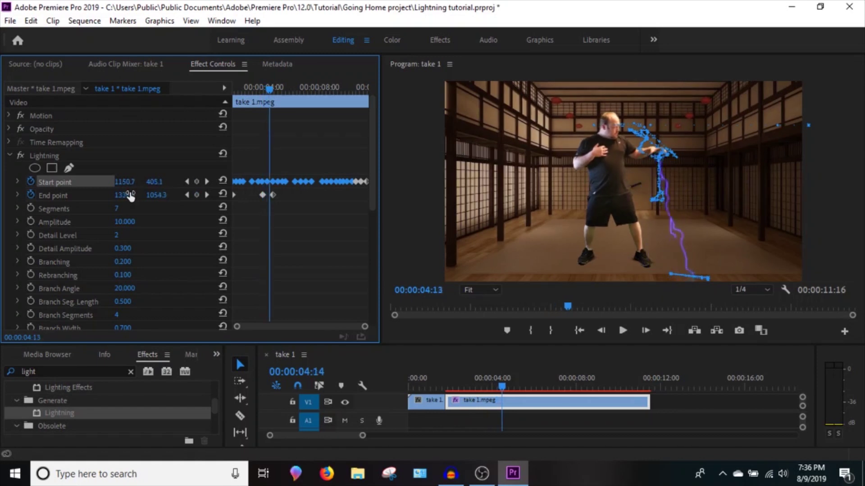
Step: Advance to 00:00:04:24 and delete the last End point keyframe, located at 00:00:04:21
{"action": "key", "text": "Right"}
{"action": "key", "text": "Right"}
{"action": "key", "text": "Right"}
{"action": "key", "text": "Right"}
{"action": "key", "text": "Right"}
{"action": "key", "text": "Right"}
{"action": "key", "text": "Right"}
{"action": "key", "text": "Right"}
{"action": "key", "text": "Right"}
{"action": "left_click_drag", "start_coordinate": [281, 191], "coordinate": [270, 205]}
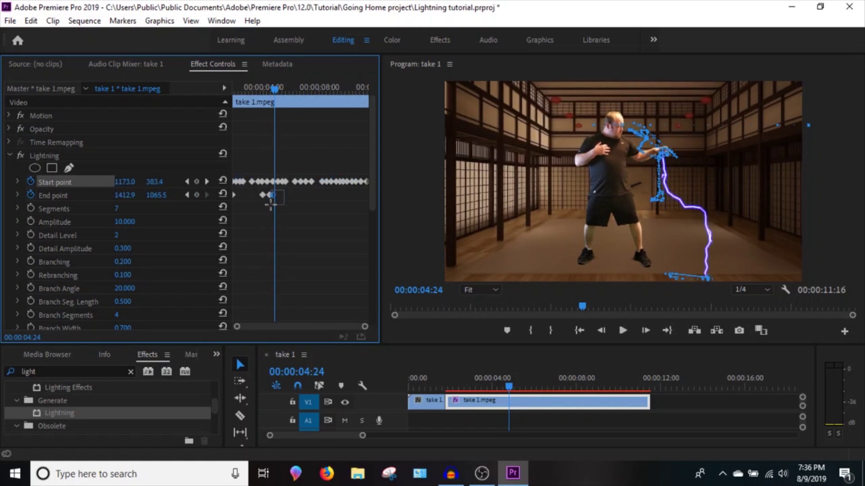
{"action": "key", "text": "Delete"}
Step: Step back frame by frame to 00:00:03:28 to check how the lightning's end point moves along the floor
{"action": "key", "text": "Left"}
{"action": "key", "text": "Left"}
{"action": "key", "text": "Left"}
{"action": "key", "text": "Left"}
{"action": "key", "text": "Left"}
{"action": "key", "text": "Left"}
{"action": "key", "text": "Left"}
{"action": "key", "text": "Left"}
{"action": "key", "text": "Left"}
{"action": "key", "text": "Left"}
{"action": "key", "text": "Left"}
{"action": "key", "text": "Left"}
{"action": "key", "text": "Left"}
{"action": "key", "text": "Left"}
{"action": "key", "text": "Left"}
{"action": "key", "text": "Left"}
{"action": "key", "text": "Left"}
{"action": "key", "text": "Left"}
{"action": "key", "text": "Left"}
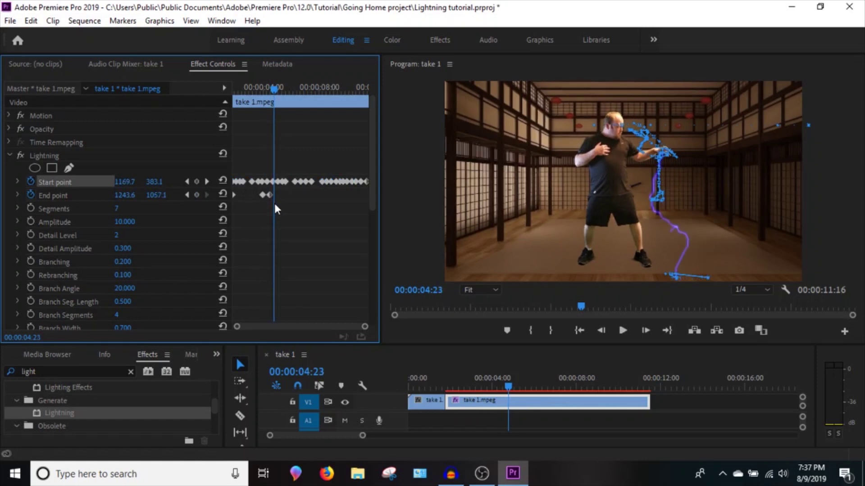
{"action": "key", "text": "Left"}
{"action": "key", "text": "Left"}
{"action": "key", "text": "Left"}
{"action": "key", "text": "Left"}
{"action": "key", "text": "Left"}
{"action": "key", "text": "Left"}
{"action": "key", "text": "Left"}
{"action": "key", "text": "Left"}
{"action": "key", "text": "Left"}
{"action": "key", "text": "Left"}
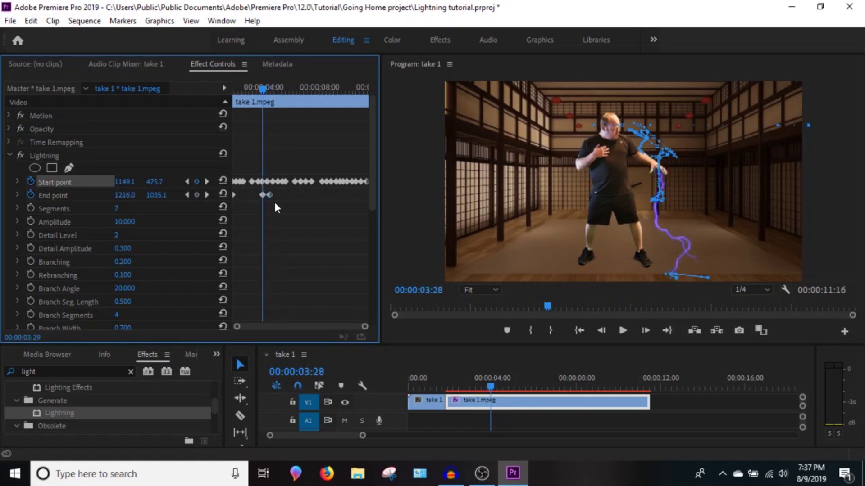
Step: Step forward frame by frame to 00:00:05:21 to check how the lightning follows the hand while its end point rests on the floor
{"action": "key", "text": "Right"}
{"action": "key", "text": "Right"}
{"action": "key", "text": "Right"}
{"action": "key", "text": "Right"}
{"action": "key", "text": "Right"}
{"action": "key", "text": "Right"}
{"action": "key", "text": "Right"}
{"action": "key", "text": "Right"}
{"action": "key", "text": "Right"}
{"action": "key", "text": "Right"}
{"action": "key", "text": "Right"}
{"action": "key", "text": "Right"}
{"action": "key", "text": "Right"}
{"action": "key", "text": "Right"}
{"action": "key", "text": "Right"}
{"action": "key", "text": "Right"}
{"action": "key", "text": "Right"}
{"action": "key", "text": "Right"}
{"action": "key", "text": "Right"}
{"action": "key", "text": "Right"}
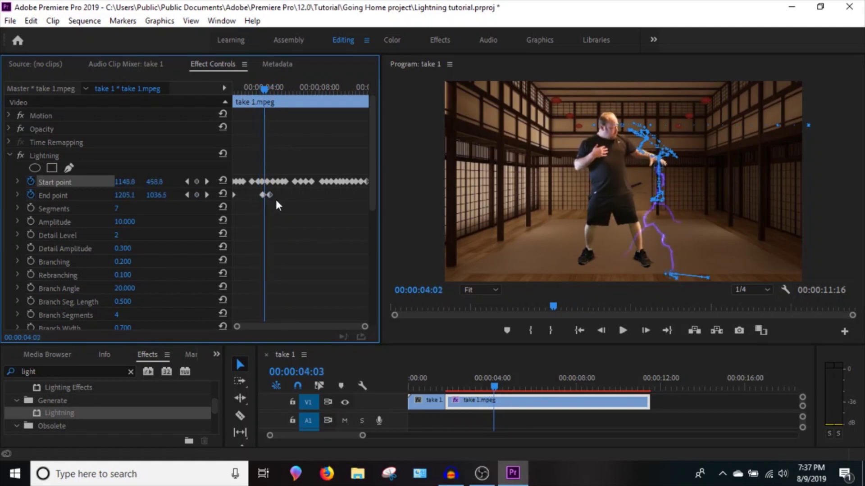
{"action": "key", "text": "Right"}
{"action": "key", "text": "Right"}
{"action": "key", "text": "Right"}
{"action": "key", "text": "Right"}
{"action": "key", "text": "Right"}
{"action": "key", "text": "Right"}
{"action": "key", "text": "Right"}
{"action": "key", "text": "Right"}
{"action": "key", "text": "Right"}
{"action": "key", "text": "Right"}
{"action": "key", "text": "Right"}
{"action": "key", "text": "Right"}
{"action": "key", "text": "Right"}
{"action": "key", "text": "Right"}
{"action": "key", "text": "Right"}
{"action": "key", "text": "Right"}
{"action": "key", "text": "Right"}
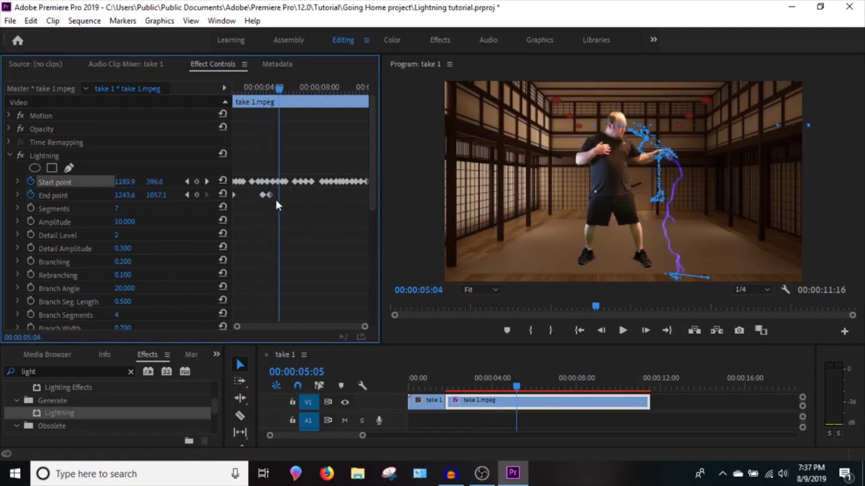
{"action": "key", "text": "Right"}
{"action": "key", "text": "Right"}
{"action": "key", "text": "Right"}
{"action": "key", "text": "Right"}
{"action": "key", "text": "Right"}
{"action": "key", "text": "Right"}
{"action": "key", "text": "Right"}
{"action": "key", "text": "Right"}
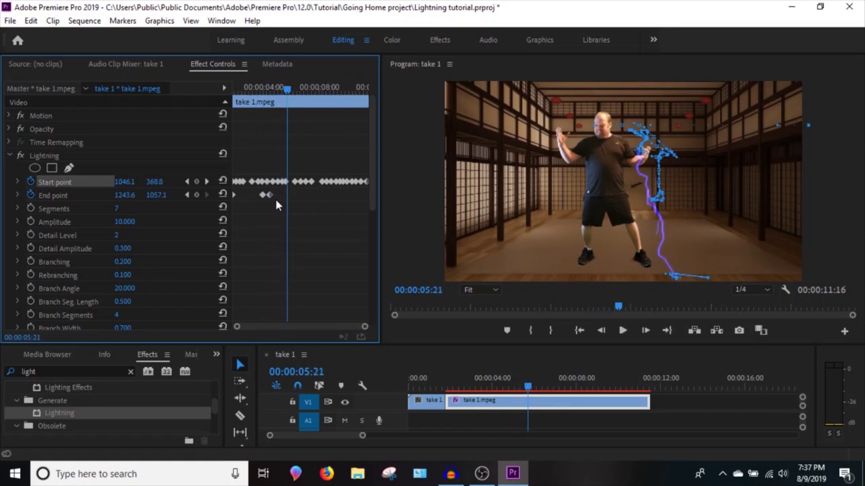
Step: Go back to 00:00:05:15 and add an End point keyframe holding the lightning's floor position at 1243.6, 1057.1
{"action": "key", "text": "Left"}
{"action": "key", "text": "Left"}
{"action": "key", "text": "Left"}
{"action": "key", "text": "Left"}
{"action": "key", "text": "Left"}
{"action": "key", "text": "Left"}
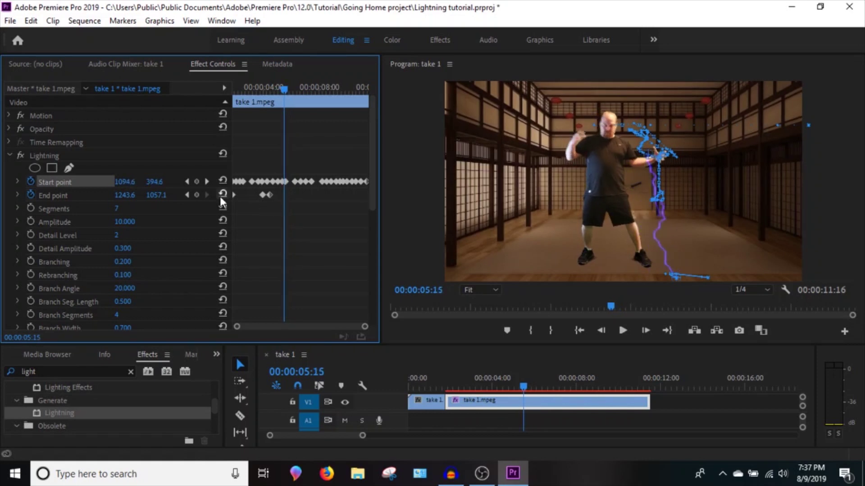
{"action": "left_click", "coordinate": [198, 194]}
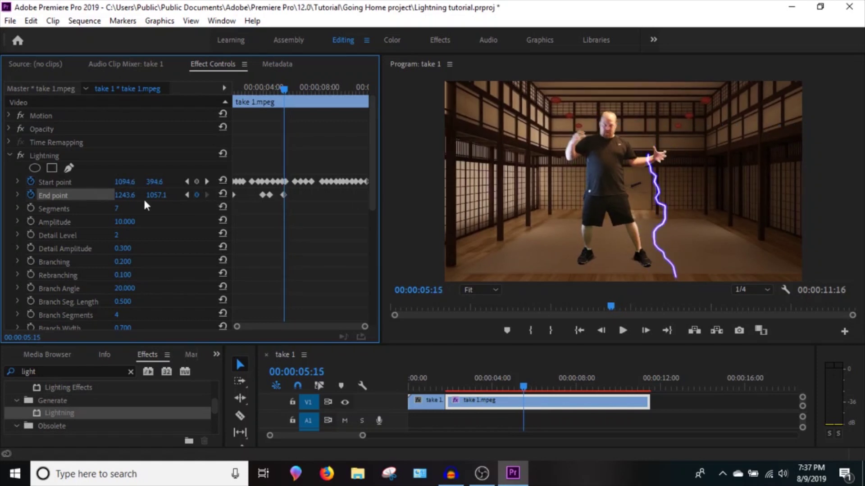
Step: Advance to 00:00:05:20 and keyframe the lightning's end point on the man's other, raised hand at 644.6, 291.1
{"action": "key", "text": "Right"}
{"action": "key", "text": "Right"}
{"action": "key", "text": "Right"}
{"action": "key", "text": "Right"}
{"action": "key", "text": "Right"}
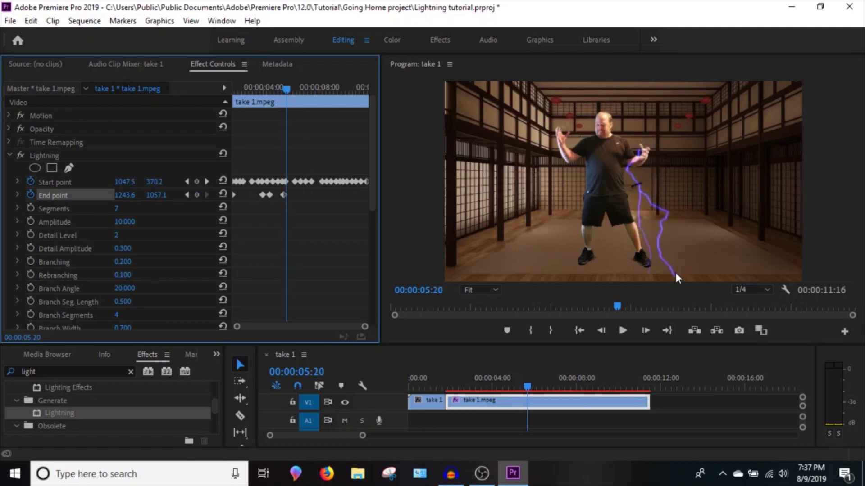
{"action": "mouse_move", "coordinate": [155, 195]}
{"action": "left_mouse_down"}
{"action": "mouse_move", "coordinate": [142, 195]}
{"action": "mouse_move", "coordinate": [162, 199]}
{"action": "left_mouse_up"}
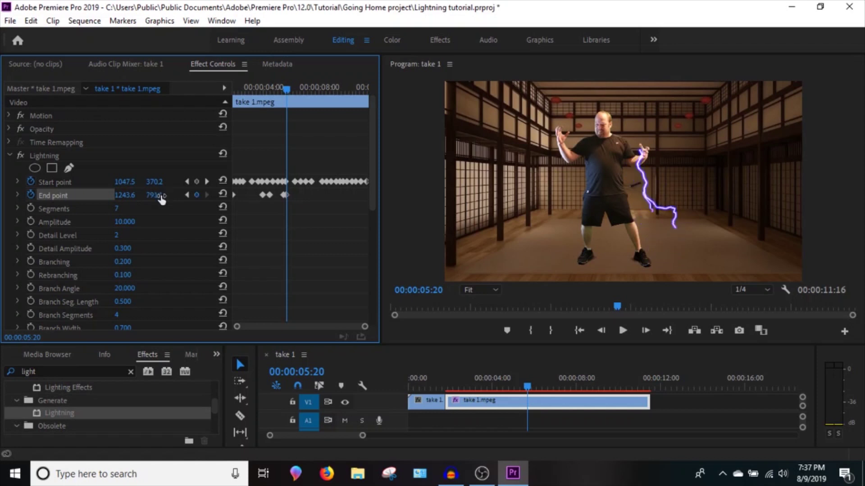
{"action": "left_click", "coordinate": [47, 185]}
{"action": "left_click", "coordinate": [59, 195]}
{"action": "left_click_drag", "start_coordinate": [125, 200], "coordinate": [102, 195]}
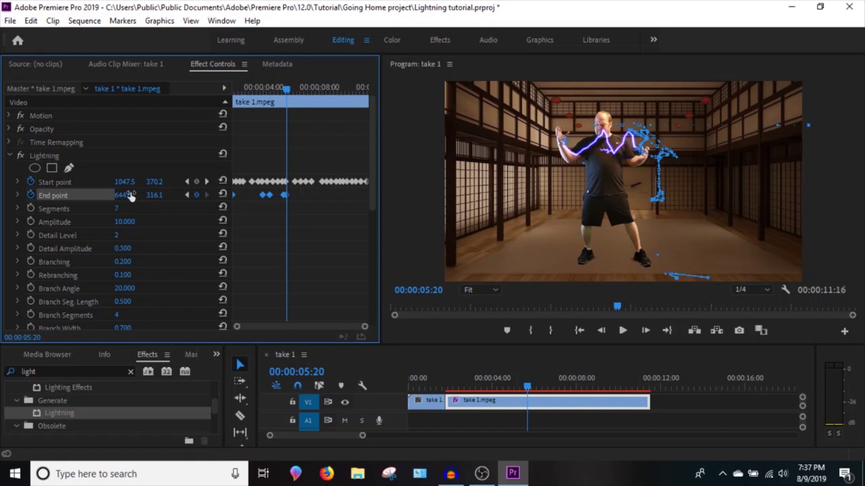
{"action": "left_click_drag", "start_coordinate": [155, 195], "coordinate": [148, 195]}
Step: Step back and forth around 00:00:05:20 to check how the lightning's end point jumps from the floor to the man's other hand
{"action": "key", "text": "Right"}
{"action": "key", "text": "Right"}
{"action": "key", "text": "Right"}
{"action": "key", "text": "Right"}
{"action": "key", "text": "Right"}
{"action": "key", "text": "Right"}
{"action": "key", "text": "Left"}
{"action": "key", "text": "Left"}
{"action": "key", "text": "Left"}
{"action": "key", "text": "Left"}
{"action": "key", "text": "Left"}
{"action": "key", "text": "Left"}
{"action": "key", "text": "Left"}
{"action": "key", "text": "Left"}
{"action": "key", "text": "Left"}
{"action": "key", "text": "Left"}
{"action": "key", "text": "Left"}
{"action": "key", "text": "Left"}
{"action": "key", "text": "Right"}
{"action": "key", "text": "Right"}
{"action": "key", "text": "Right"}
{"action": "key", "text": "Right"}
{"action": "key", "text": "Right"}
{"action": "key", "text": "Right"}
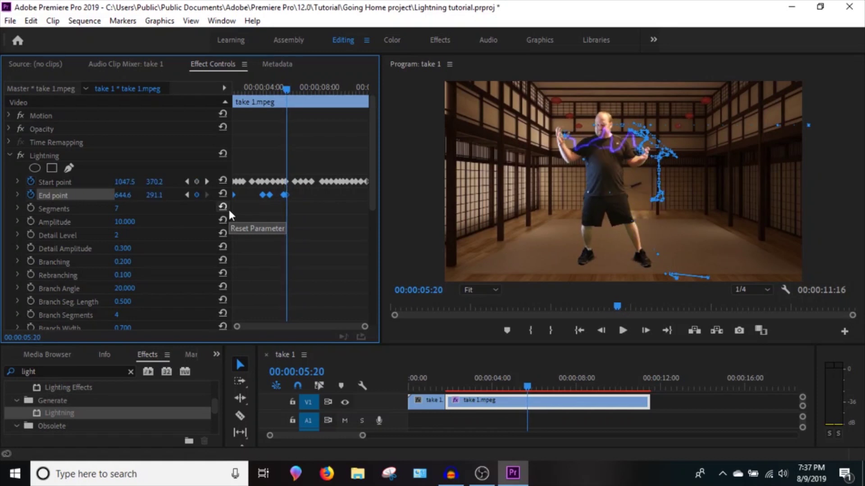
{"action": "key", "text": "Left"}
{"action": "key", "text": "Left"}
{"action": "key", "text": "Left"}
{"action": "key", "text": "Right"}
{"action": "key", "text": "Right"}
{"action": "key", "text": "Right"}
{"action": "key", "text": "Right"}
{"action": "key", "text": "Right"}
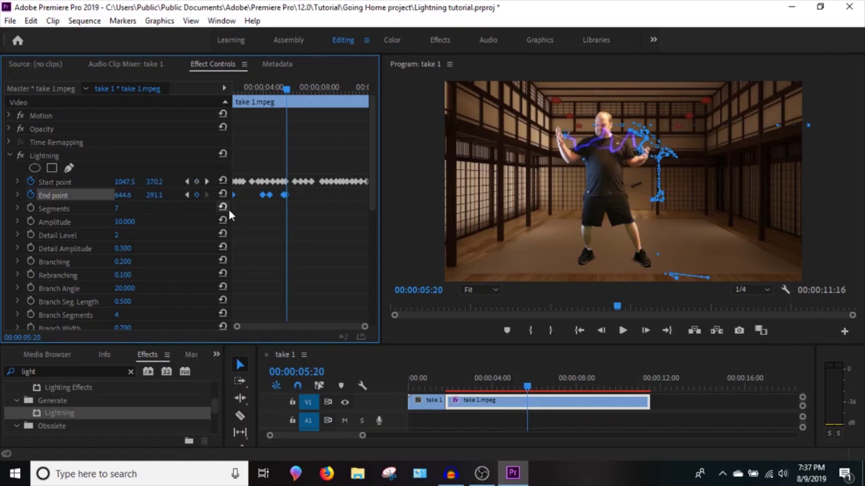
Step: Advance to 00:00:06:05 and keyframe the lightning's end point on the man's raised hand at about 706.6, 317.1
{"action": "key", "text": "Right"}
{"action": "key", "text": "Right"}
{"action": "key", "text": "Right"}
{"action": "key", "text": "Right"}
{"action": "key", "text": "Right"}
{"action": "key", "text": "Right"}
{"action": "key", "text": "Right"}
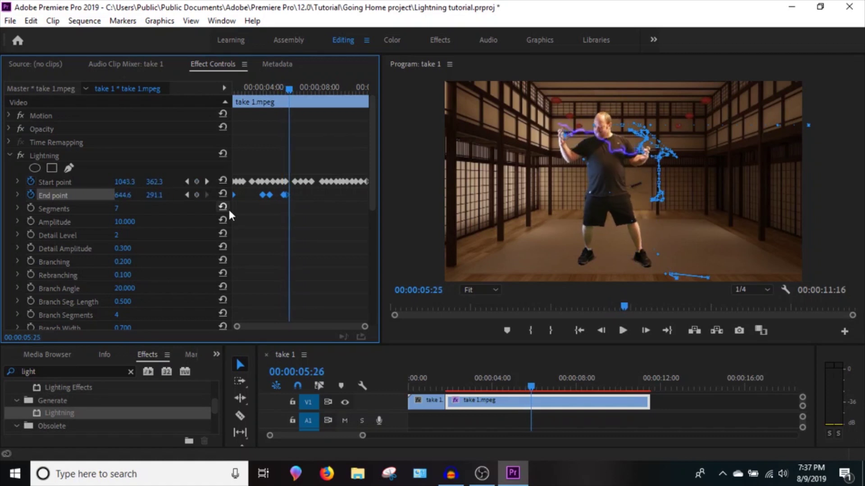
{"action": "key", "text": "Right"}
{"action": "key", "text": "Right"}
{"action": "key", "text": "Right"}
{"action": "key", "text": "Right"}
{"action": "key", "text": "Right"}
{"action": "key", "text": "Right"}
{"action": "key", "text": "Right"}
{"action": "key", "text": "Right"}
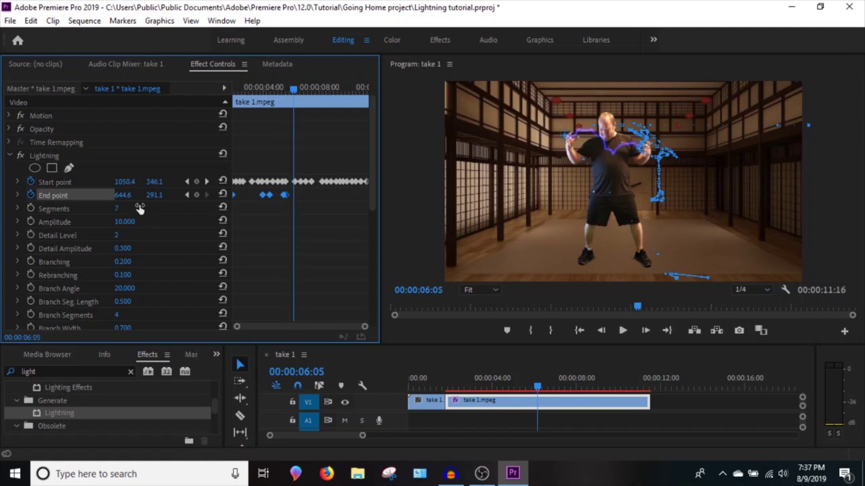
{"action": "left_click_drag", "start_coordinate": [123, 195], "coordinate": [165, 195]}
Step: Advance to 00:00:06:12 and keyframe a new vertical value for the lightning's end point so it meets the man's hand
{"action": "key", "text": "Right"}
{"action": "key", "text": "Right"}
{"action": "key", "text": "Right"}
{"action": "key", "text": "Right"}
{"action": "key", "text": "Right"}
{"action": "key", "text": "Right"}
{"action": "key", "text": "Right"}
{"action": "key", "text": "Right"}
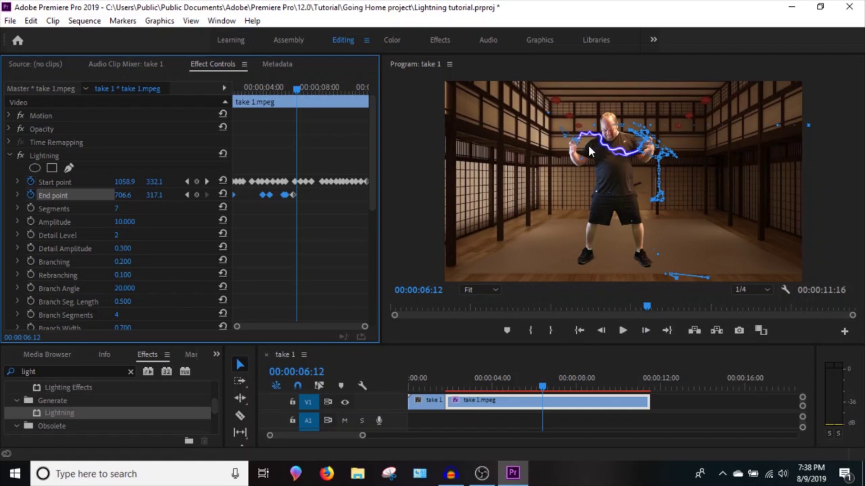
{"action": "mouse_move", "coordinate": [153, 197]}
{"action": "left_mouse_down"}
{"action": "mouse_move", "coordinate": [166, 196]}
{"action": "mouse_move", "coordinate": [131, 195]}
{"action": "mouse_move", "coordinate": [175, 194]}
{"action": "mouse_move", "coordinate": [141, 197]}
{"action": "left_mouse_up"}
Step: Advance from 00:00:06:12 to about 00:00:07:01, keyframing the lightning's end point along the man's lowering hand to about 757, 437.1
{"action": "key", "text": "Right"}
{"action": "key", "text": "Right"}
{"action": "key", "text": "Right"}
{"action": "key", "text": "Right"}
{"action": "key", "text": "Right"}
{"action": "key", "text": "Right"}
{"action": "key", "text": "Right"}
{"action": "key", "text": "Right"}
{"action": "key", "text": "Right"}
{"action": "key", "text": "Right"}
{"action": "key", "text": "Right"}
{"action": "key", "text": "Right"}
{"action": "key", "text": "Right"}
{"action": "key", "text": "Right"}
{"action": "key", "text": "Right"}
{"action": "key", "text": "Right"}
{"action": "key", "text": "Right"}
{"action": "key", "text": "Right"}
{"action": "key", "text": "Right"}
{"action": "key", "text": "Right"}
{"action": "key", "text": "Right"}
{"action": "key", "text": "Right"}
{"action": "key", "text": "Right"}
{"action": "key", "text": "Right"}
{"action": "key", "text": "Right"}
{"action": "key", "text": "Right"}
{"action": "key", "text": "Right"}
{"action": "key", "text": "Right"}
{"action": "key", "text": "Right"}
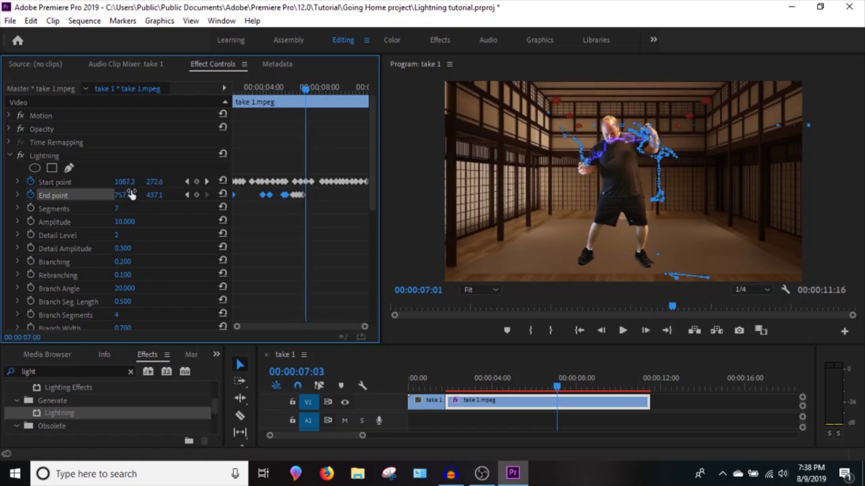
{"action": "left_click_drag", "start_coordinate": [158, 195], "coordinate": [125, 193]}
Step: Advance to 00:00:07:23 and keyframe the lightning's end point on the man's lowered hand at about 860, 549.1
{"action": "key", "text": "Right"}
{"action": "key", "text": "Right"}
{"action": "key", "text": "Right"}
{"action": "key", "text": "Right"}
{"action": "key", "text": "Right"}
{"action": "key", "text": "Right"}
{"action": "key", "text": "Right"}
{"action": "key", "text": "Right"}
{"action": "key", "text": "Right"}
{"action": "key", "text": "Right"}
{"action": "key", "text": "Right"}
{"action": "key", "text": "Right"}
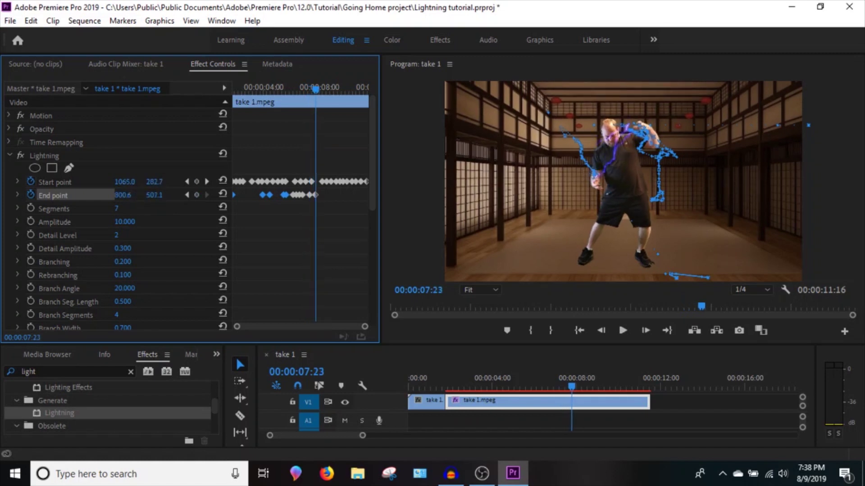
{"action": "left_click_drag", "start_coordinate": [127, 195], "coordinate": [154, 195]}
Step: Advance to 00:00:08:02 and keyframe the lightning's end point higher on the man's hand, with a vertical value of 474.1
{"action": "key", "text": "Right"}
{"action": "key", "text": "Right"}
{"action": "key", "text": "Right"}
{"action": "key", "text": "Right"}
{"action": "key", "text": "Right"}
{"action": "key", "text": "Right"}
{"action": "key", "text": "Right"}
{"action": "key", "text": "Right"}
{"action": "key", "text": "Right"}
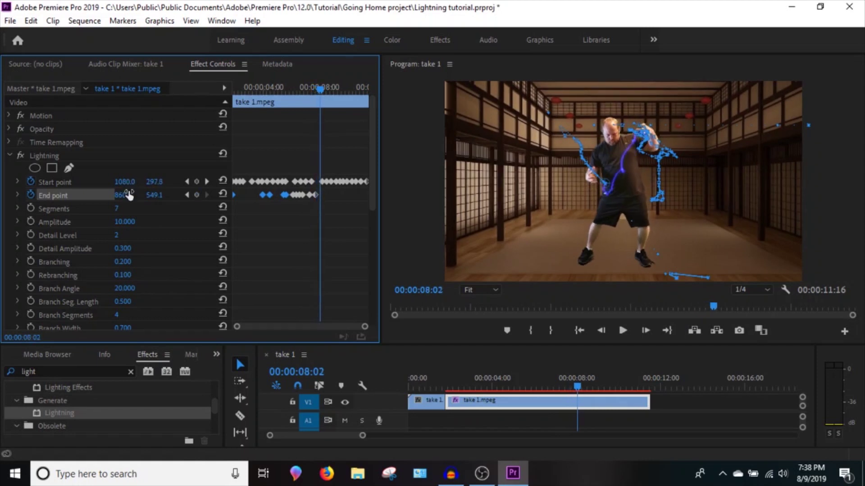
{"action": "left_click_drag", "start_coordinate": [154, 195], "coordinate": [128, 195]}
Step: Advance to 00:00:08:18 and keyframe the lightning's end point on the man's rising hand at about 809.6, 413.1
{"action": "key", "text": "Right"}
{"action": "key", "text": "Right"}
{"action": "key", "text": "Right"}
{"action": "key", "text": "Right"}
{"action": "key", "text": "Right"}
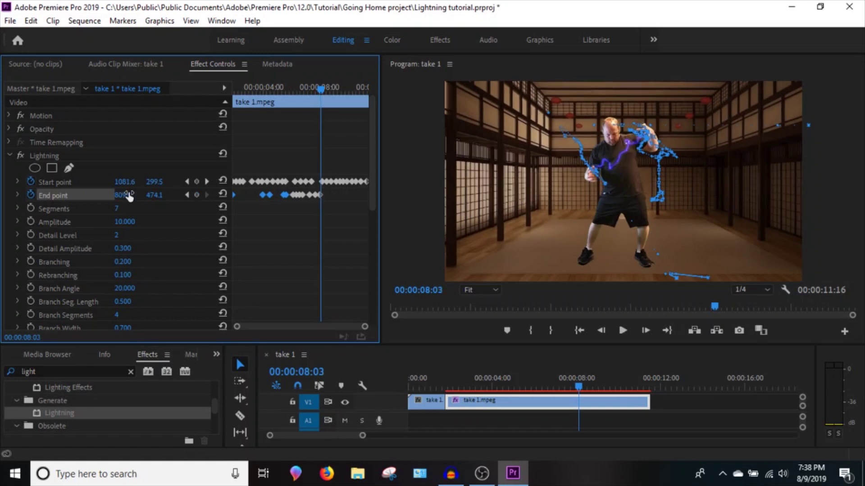
{"action": "key", "text": "Right"}
{"action": "key", "text": "Right"}
{"action": "key", "text": "Right"}
{"action": "key", "text": "Right"}
{"action": "key", "text": "Right"}
{"action": "key", "text": "Right"}
{"action": "key", "text": "Right"}
{"action": "key", "text": "Right"}
{"action": "key", "text": "Right"}
{"action": "key", "text": "Right"}
{"action": "key", "text": "Right"}
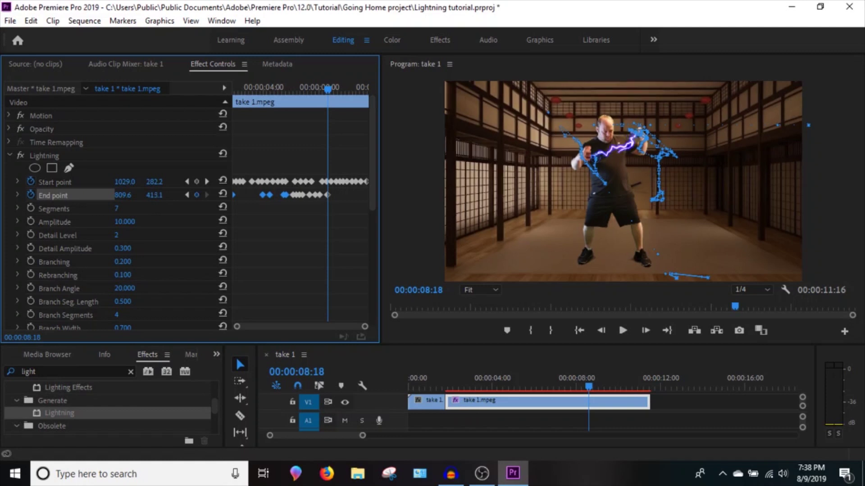
{"action": "left_click_drag", "start_coordinate": [154, 195], "coordinate": [123, 195]}
Step: Advance to 00:00:09:05 and keyframe the lightning's end point on the hand near the man's face at about 880, 287.1
{"action": "key", "text": "Right"}
{"action": "key", "text": "Right"}
{"action": "key", "text": "Right"}
{"action": "key", "text": "Right"}
{"action": "key", "text": "Right"}
{"action": "key", "text": "Right"}
{"action": "key", "text": "Right"}
{"action": "key", "text": "Right"}
{"action": "key", "text": "Right"}
{"action": "key", "text": "Right"}
{"action": "key", "text": "Right"}
{"action": "key", "text": "Right"}
{"action": "key", "text": "Right"}
{"action": "key", "text": "Right"}
{"action": "key", "text": "Right"}
{"action": "key", "text": "Right"}
{"action": "key", "text": "Right"}
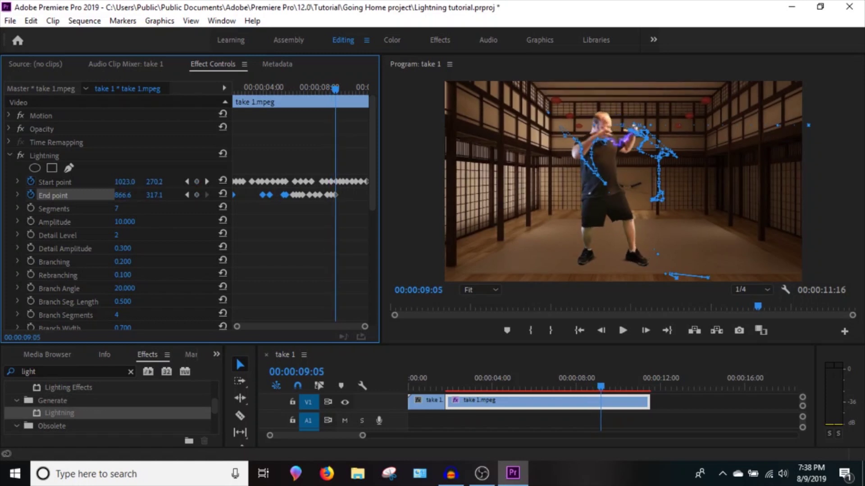
{"action": "left_click_drag", "start_coordinate": [128, 195], "coordinate": [129, 195]}
Step: Advance to 00:00:09:15 and keyframe the lightning's end point where the man's hands come together, at 1052.6, 328.1
{"action": "key", "text": "Right"}
{"action": "key", "text": "Right"}
{"action": "key", "text": "Right"}
{"action": "key", "text": "Right"}
{"action": "key", "text": "Right"}
{"action": "key", "text": "Right"}
{"action": "key", "text": "Right"}
{"action": "key", "text": "Right"}
{"action": "key", "text": "Right"}
{"action": "key", "text": "Right"}
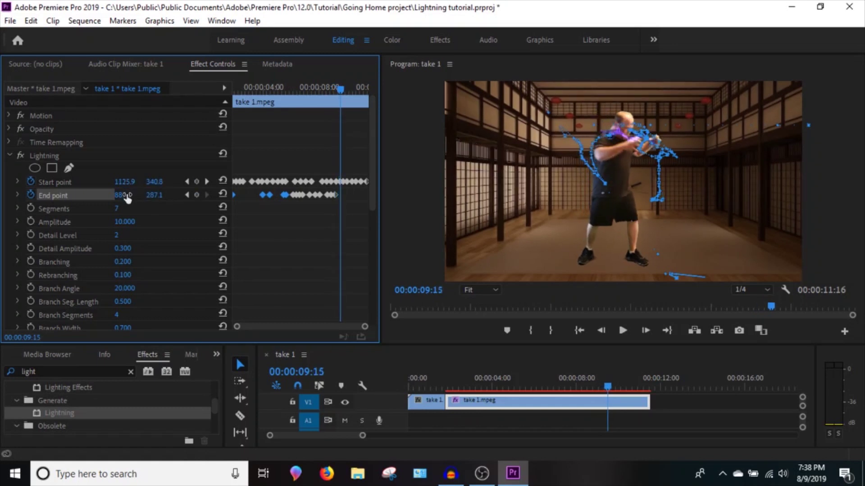
{"action": "left_click_drag", "start_coordinate": [125, 195], "coordinate": [142, 199]}
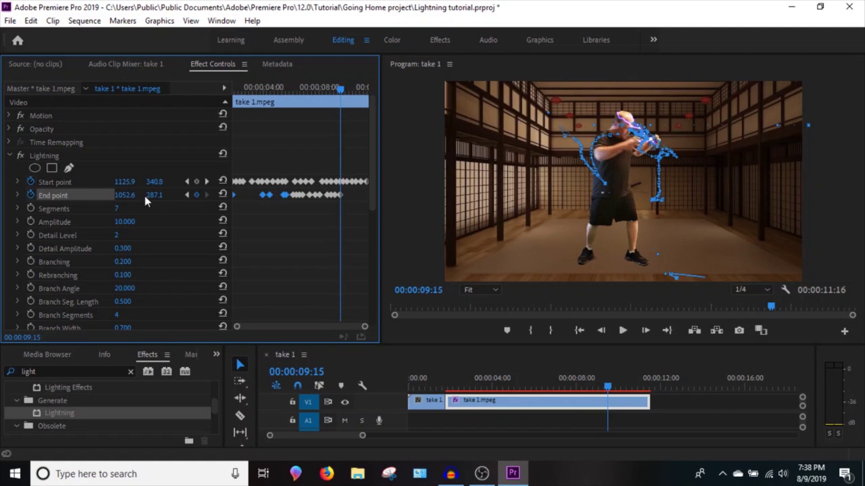
Step: Advance to 00:00:09:23 and keyframe the lightning's end point on the man's outstretched hands
{"action": "key", "text": "Right"}
{"action": "key", "text": "Right"}
{"action": "key", "text": "Right"}
{"action": "key", "text": "Right"}
{"action": "key", "text": "Right"}
{"action": "key", "text": "Right"}
{"action": "key", "text": "Right"}
{"action": "key", "text": "Right"}
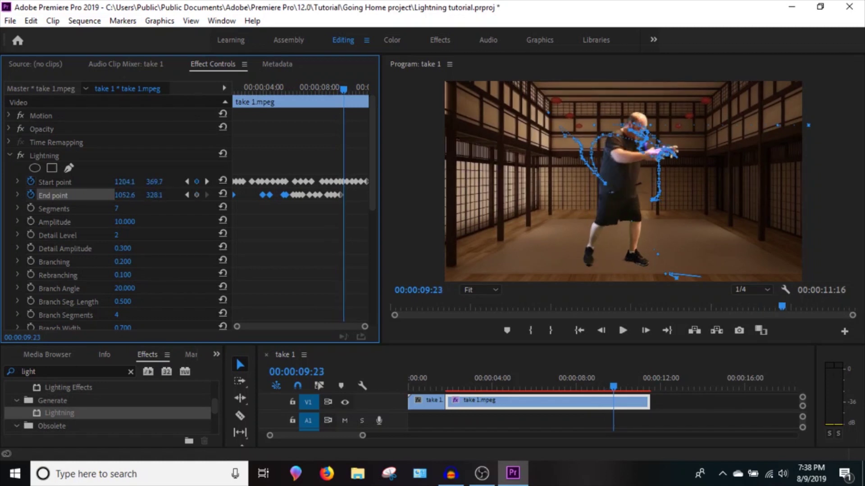
{"action": "left_click_drag", "start_coordinate": [124, 195], "coordinate": [160, 193]}
Step: Advance to 00:00:10:15 and keyframe the lightning's end point on the man's joined hands at 1081.6, 277.1
{"action": "key", "text": "Right"}
{"action": "key", "text": "Right"}
{"action": "key", "text": "Right"}
{"action": "key", "text": "Right"}
{"action": "key", "text": "Right"}
{"action": "key", "text": "Right"}
{"action": "key", "text": "Right"}
{"action": "key", "text": "Right"}
{"action": "key", "text": "Right"}
{"action": "key", "text": "Right"}
{"action": "key", "text": "Right"}
{"action": "key", "text": "Right"}
{"action": "key", "text": "Right"}
{"action": "key", "text": "Right"}
{"action": "key", "text": "Right"}
{"action": "key", "text": "Right"}
{"action": "key", "text": "Right"}
{"action": "key", "text": "Right"}
{"action": "key", "text": "Right"}
{"action": "key", "text": "Right"}
{"action": "key", "text": "Right"}
{"action": "key", "text": "Right"}
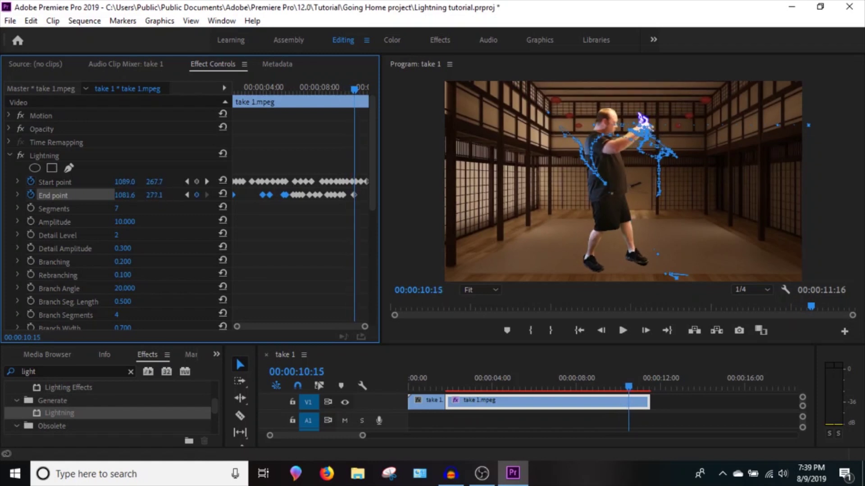
Step: Advance to 00:00:10:23 and keyframe the lightning's end point on the man's raised hands at about 1034.6, 265.1
{"action": "key", "text": "Right"}
{"action": "key", "text": "Right"}
{"action": "key", "text": "Right"}
{"action": "key", "text": "Right"}
{"action": "key", "text": "Right"}
{"action": "key", "text": "Right"}
{"action": "key", "text": "Right"}
{"action": "key", "text": "Right"}
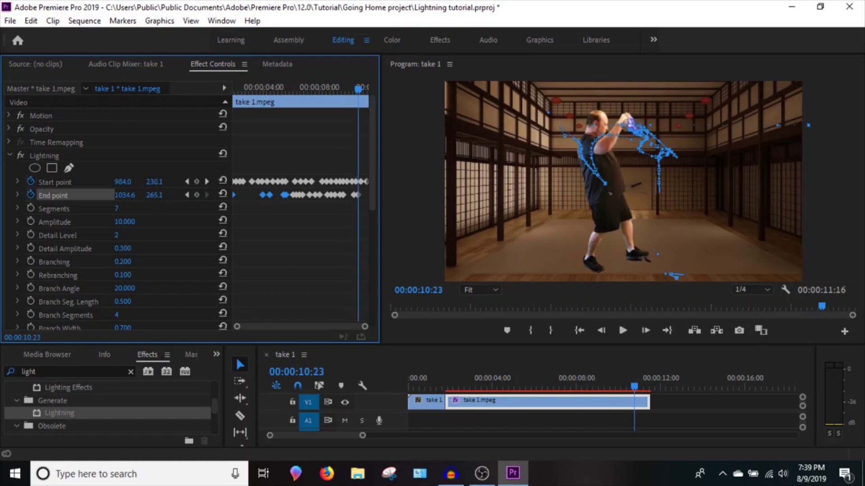
{"action": "mouse_move", "coordinate": [125, 195]}
{"action": "left_mouse_down"}
{"action": "mouse_move", "coordinate": [113, 195]}
{"action": "mouse_move", "coordinate": [139, 196]}
{"action": "left_mouse_up"}
Step: Advance past 00:00:10:23 and keyframe the lightning's end point by the man's drawn-back hands at about 942.6, 212.1
{"action": "key", "text": "Right"}
{"action": "key", "text": "Right"}
{"action": "key", "text": "Right"}
{"action": "key", "text": "Right"}
{"action": "key", "text": "Right"}
{"action": "key", "text": "Right"}
{"action": "key", "text": "Right"}
{"action": "key", "text": "Right"}
{"action": "key", "text": "Right"}
{"action": "key", "text": "Right"}
{"action": "key", "text": "Right"}
{"action": "left_click_drag", "start_coordinate": [130, 197], "coordinate": [113, 197]}
Step: Advance to the clip's last frame at 00:00:11:14 and keyframe the lightning's end point farther forward, beyond the man's outstretched hands
{"action": "key", "text": "Right"}
{"action": "key", "text": "Right"}
{"action": "key", "text": "Right"}
{"action": "key", "text": "Right"}
{"action": "key", "text": "Right"}
{"action": "key", "text": "Right"}
{"action": "key", "text": "Right"}
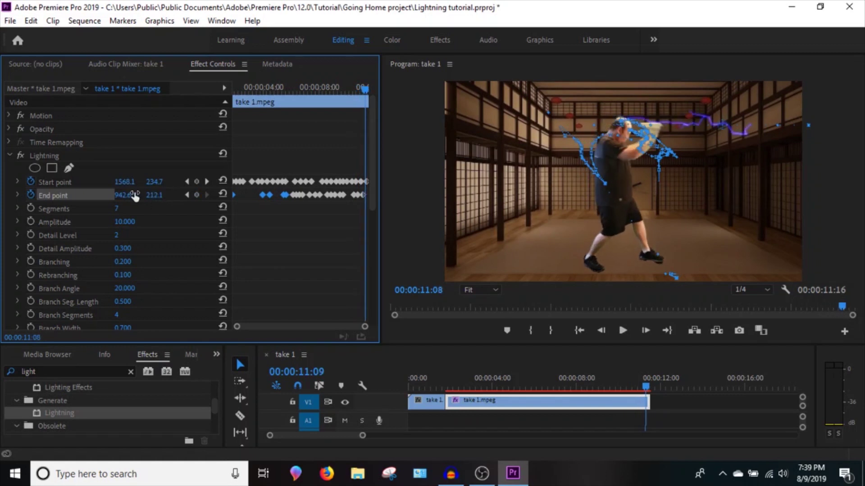
{"action": "key", "text": "Right"}
{"action": "key", "text": "Right"}
{"action": "key", "text": "Right"}
{"action": "key", "text": "Right"}
{"action": "key", "text": "Right"}
{"action": "key", "text": "Right"}
{"action": "key", "text": "Right"}
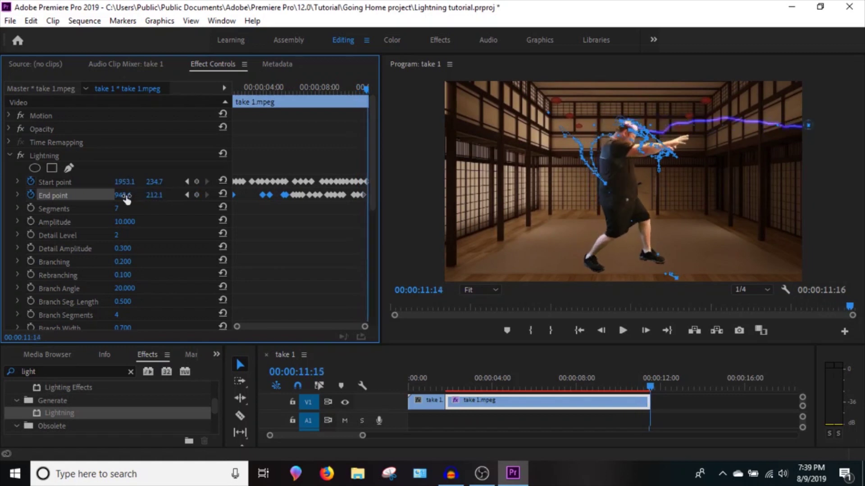
{"action": "key", "text": "Left"}
{"action": "key", "text": "Left"}
{"action": "key", "text": "Left"}
{"action": "key", "text": "Left"}
{"action": "key", "text": "Left"}
{"action": "key", "text": "Left"}
{"action": "key", "text": "Left"}
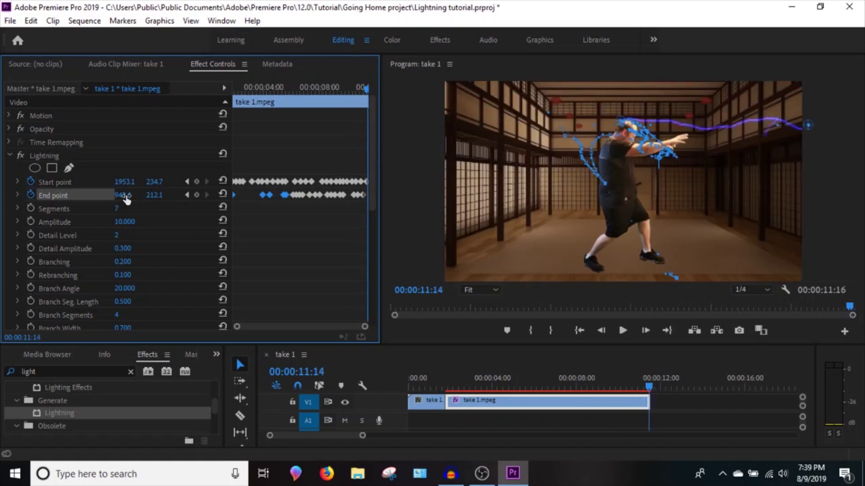
{"action": "key", "text": "Right"}
{"action": "key", "text": "Right"}
{"action": "key", "text": "Right"}
{"action": "key", "text": "Right"}
{"action": "key", "text": "Right"}
{"action": "key", "text": "Right"}
{"action": "key", "text": "Right"}
{"action": "key", "text": "Left"}
{"action": "left_click_drag", "start_coordinate": [122, 197], "coordinate": [208, 196]}
Step: Step back through the closing frames to 00:00:11:05 to check how the lightning's end point travels
{"action": "key", "text": "Right"}
{"action": "key", "text": "Left"}
{"action": "key", "text": "Left"}
{"action": "key", "text": "Left"}
{"action": "key", "text": "Left"}
{"action": "key", "text": "Left"}
{"action": "key", "text": "Left"}
{"action": "key", "text": "Left"}
{"action": "key", "text": "Left"}
{"action": "key", "text": "Left"}
{"action": "key", "text": "Left"}
{"action": "key", "text": "Left"}
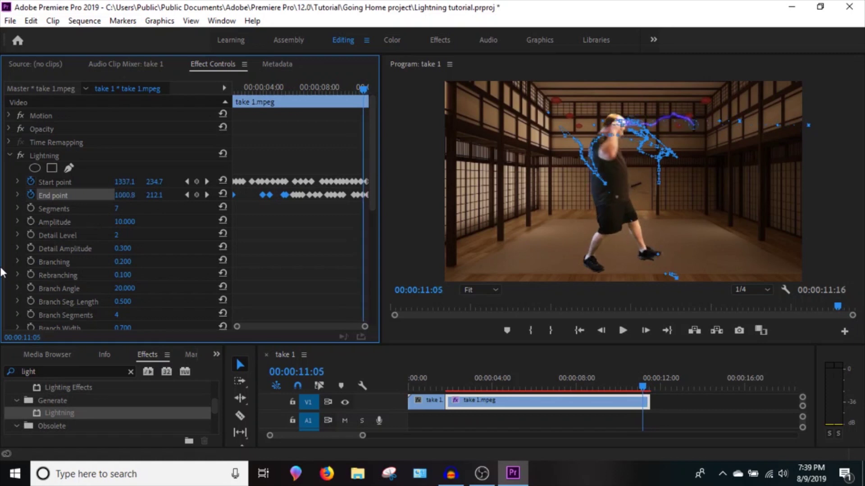
Step: Play back the sequence to review the lightning without its motion path, and enlarge the timeline area to show more tracks
{"action": "left_click", "coordinate": [15, 172]}
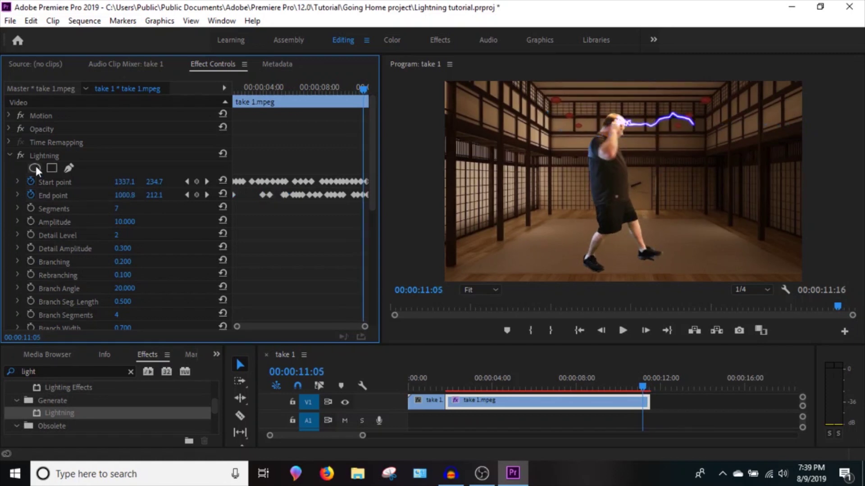
{"action": "left_click", "coordinate": [623, 333]}
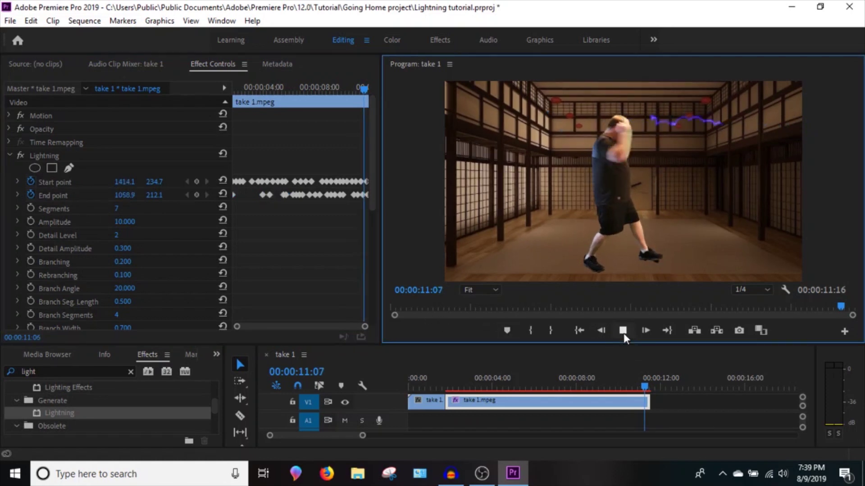
{"action": "left_click", "coordinate": [623, 332]}
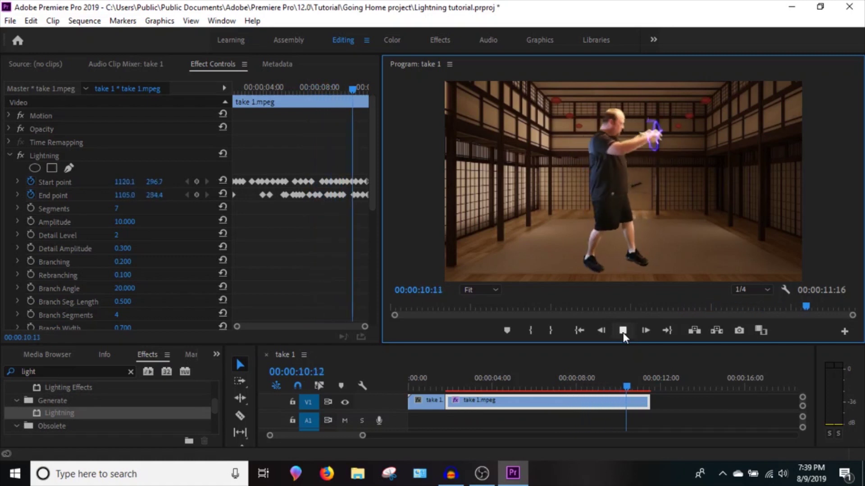
{"action": "left_click", "coordinate": [623, 332]}
{"action": "left_click_drag", "start_coordinate": [628, 345], "coordinate": [628, 271]}
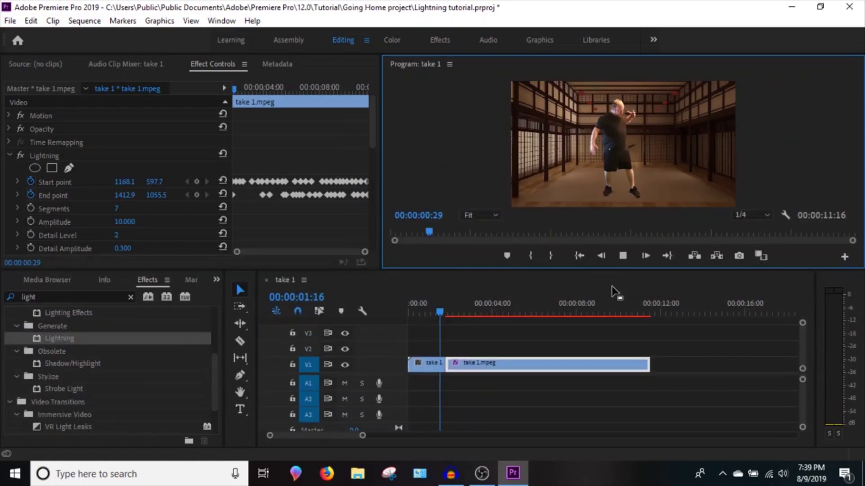
{"action": "key", "text": "space"}
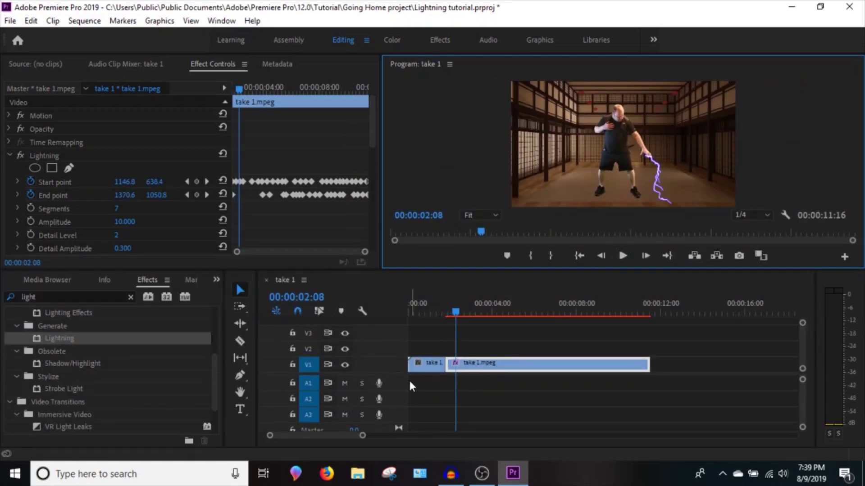
Step: Deselect the clip and import the zap.wav sound file from the Lightning tutorial folder
{"action": "left_click", "coordinate": [405, 386]}
{"action": "left_click", "coordinate": [217, 280]}
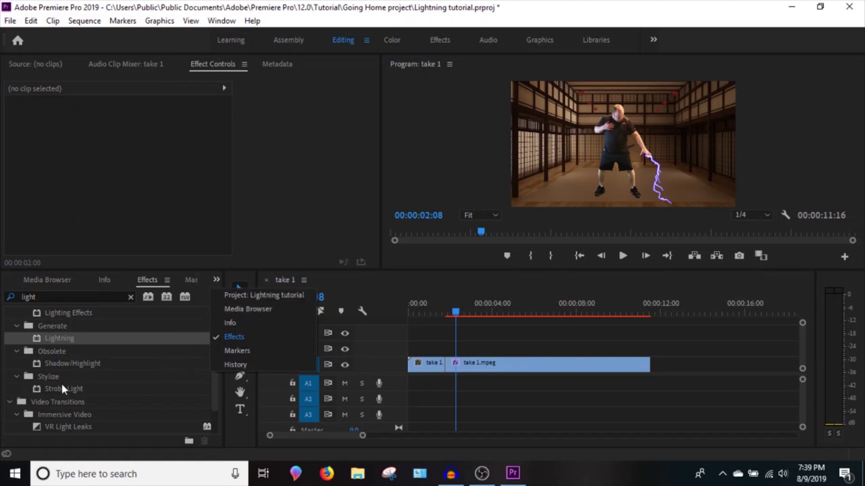
{"action": "key", "text": "Up"}
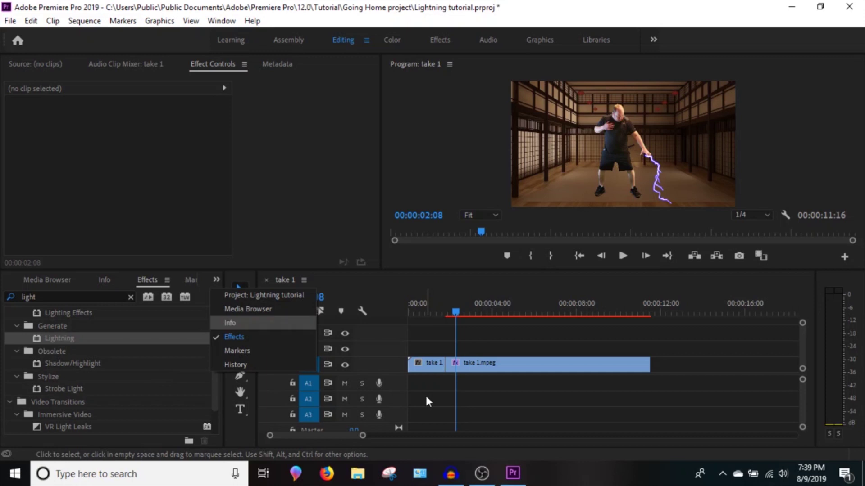
{"action": "left_click", "coordinate": [292, 188]}
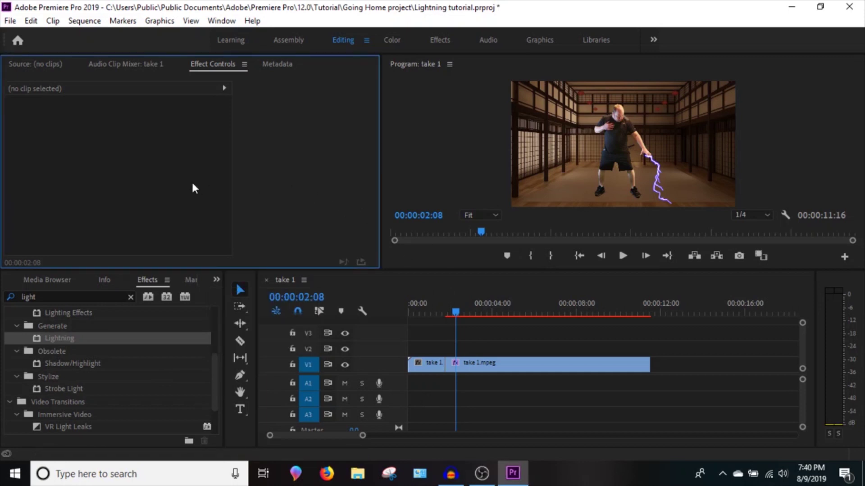
{"action": "key", "text": "ctrl+i"}
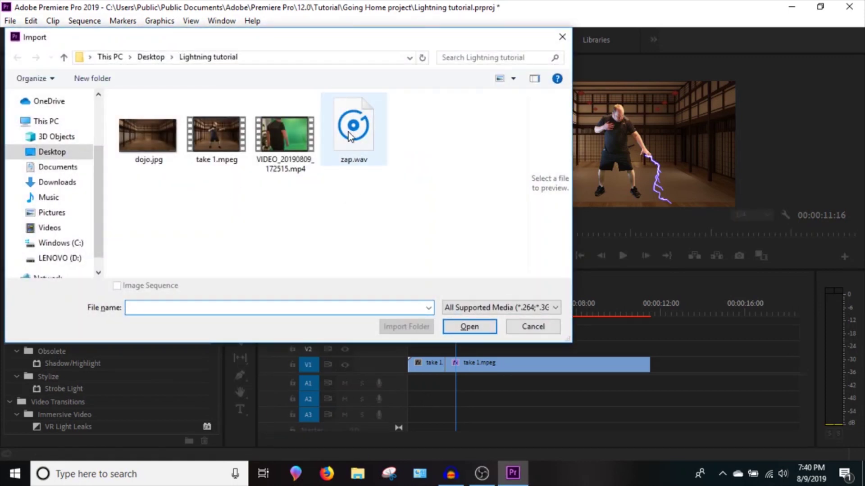
{"action": "double_click", "coordinate": [349, 133]}
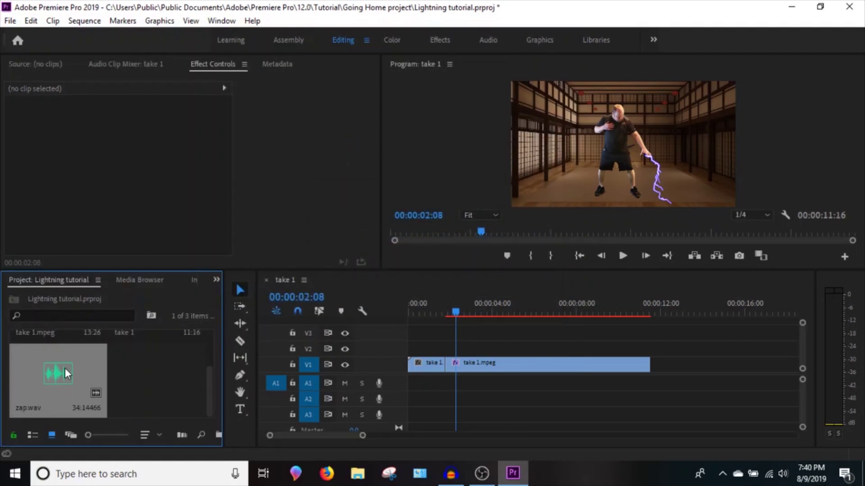
Step: Place zap.wav on audio track A1 under the lightning clip, trimmed to the clip's end, and return the playhead to 00:00:00:00
{"action": "left_click_drag", "start_coordinate": [48, 384], "coordinate": [448, 382]}
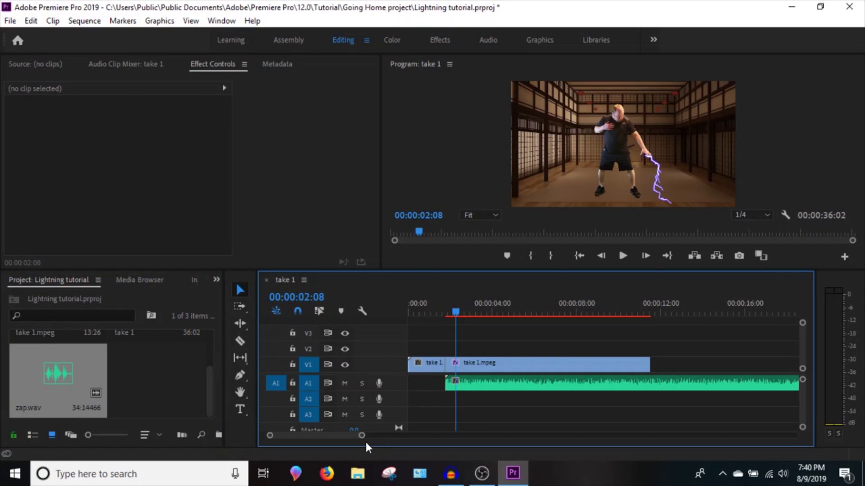
{"action": "left_click_drag", "start_coordinate": [363, 439], "coordinate": [415, 436]}
{"action": "left_click_drag", "start_coordinate": [707, 383], "coordinate": [503, 388]}
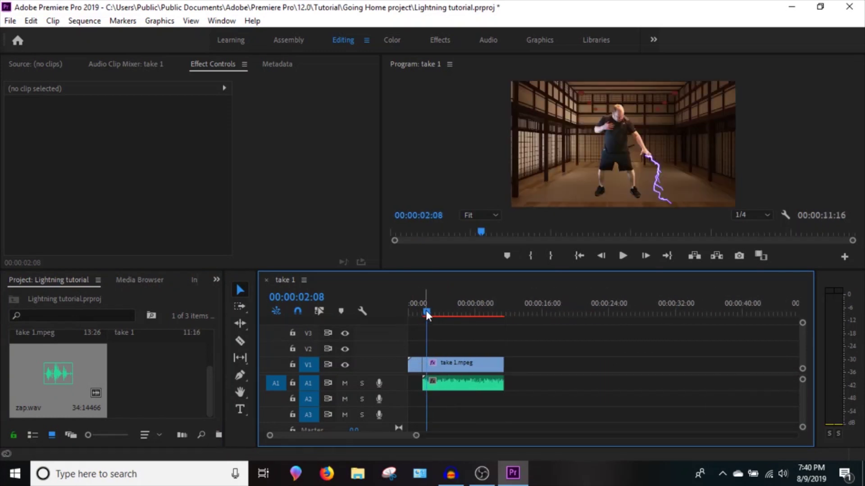
{"action": "left_click_drag", "start_coordinate": [426, 310], "coordinate": [382, 320]}
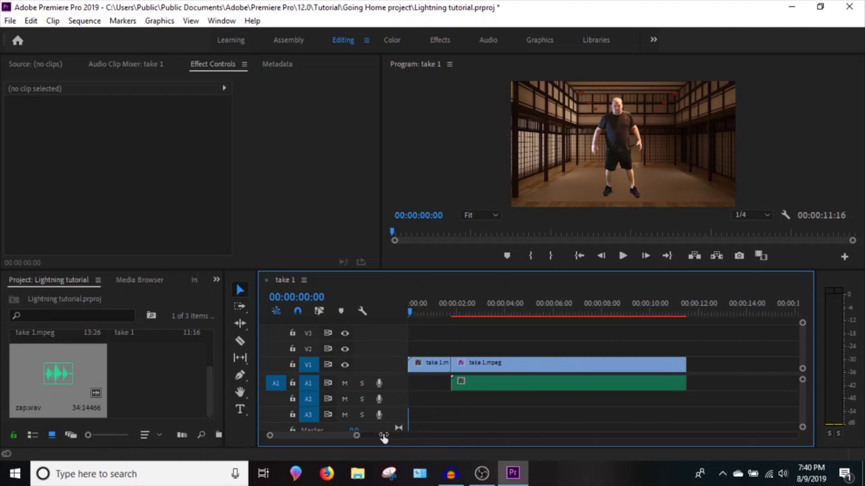